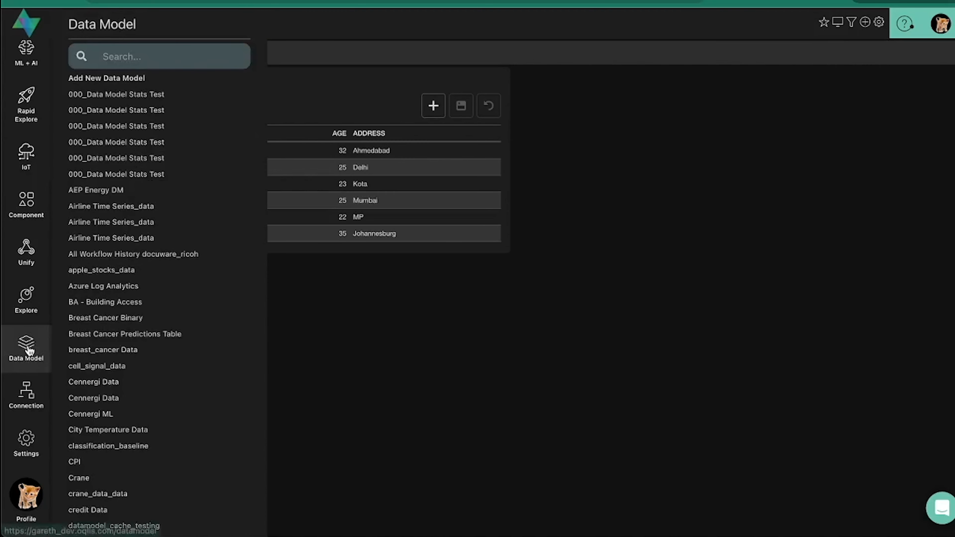
# - Add a new data model using the Data Platform connection with Admin as its access level
pyautogui.click(145, 79)
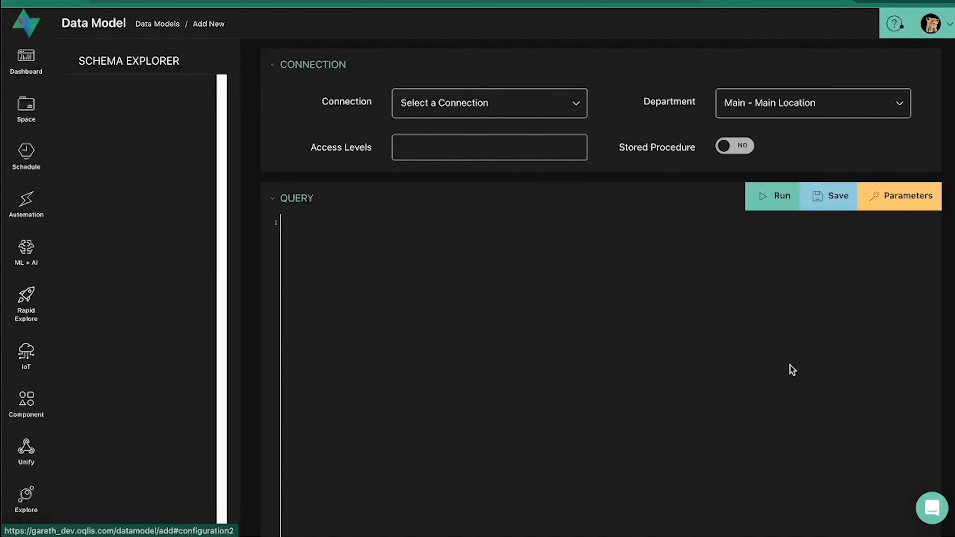
pyautogui.click(491, 102)
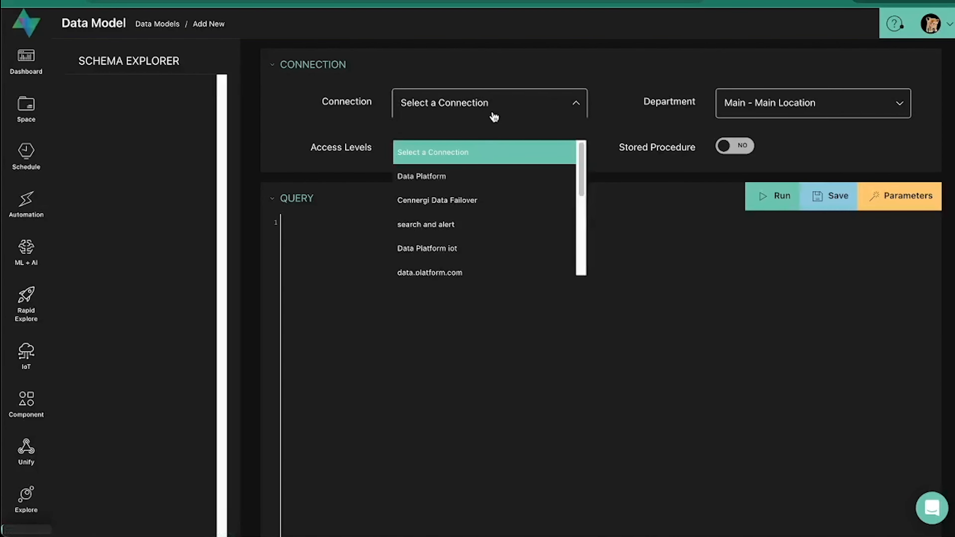
pyautogui.click(469, 174)
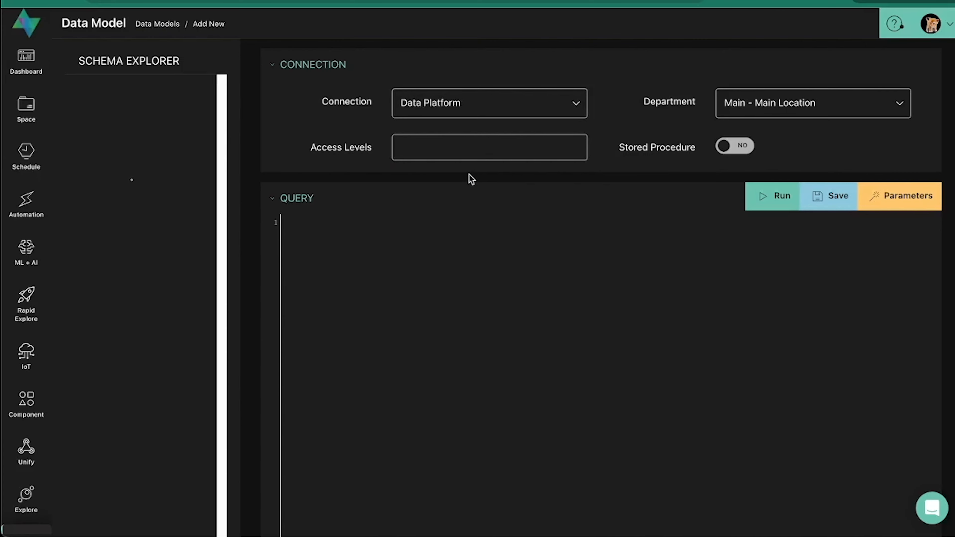
pyautogui.click(472, 153)
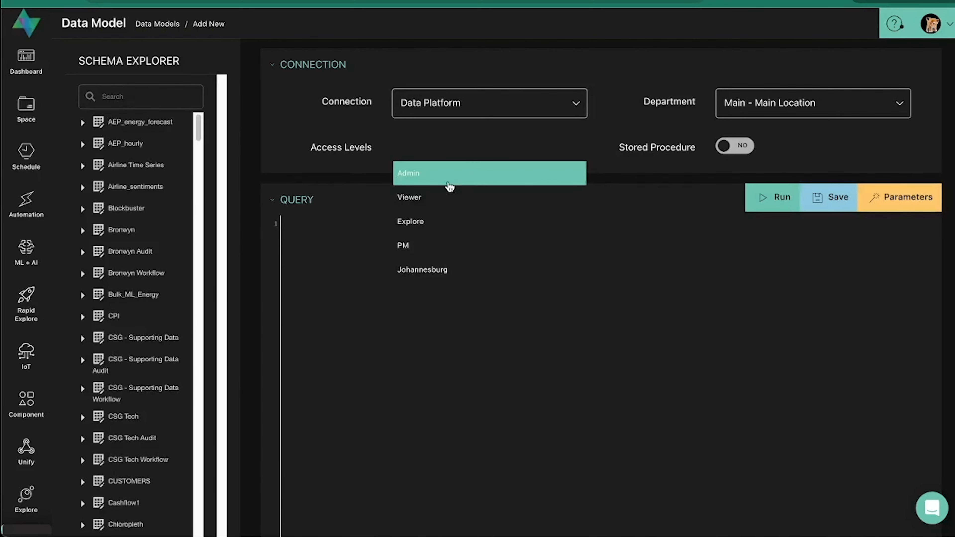
pyautogui.click(447, 181)
# - Write the query "SELECT * FROM DROPDOWN_TEST" for the data model, run it and view the returned data
pyautogui.click(407, 278)
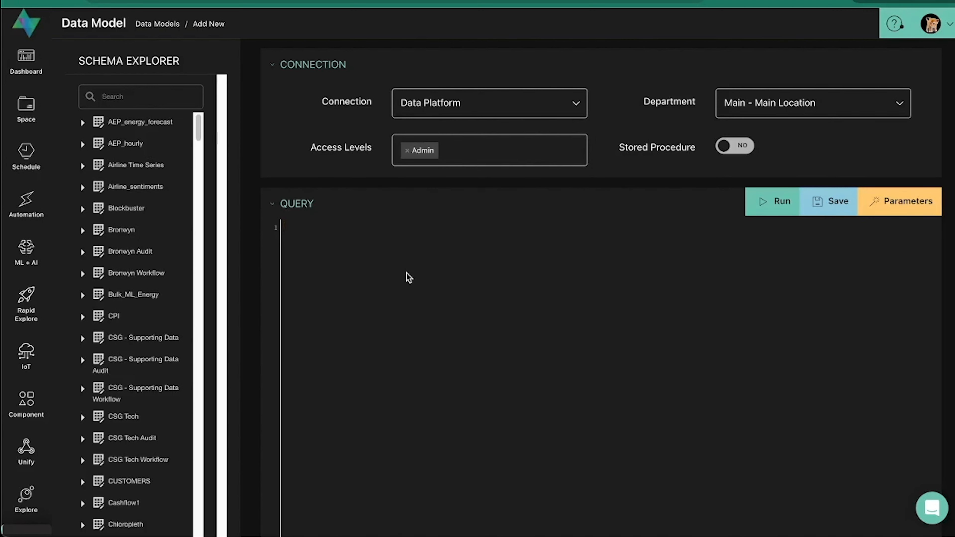
pyautogui.write('SELECT * FROM DROPDOWN_TEST')
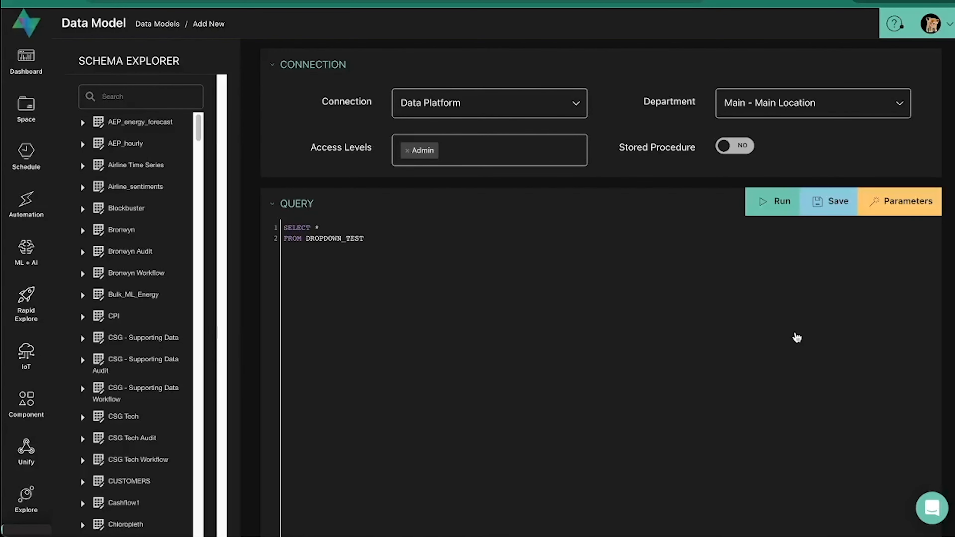
pyautogui.click(781, 199)
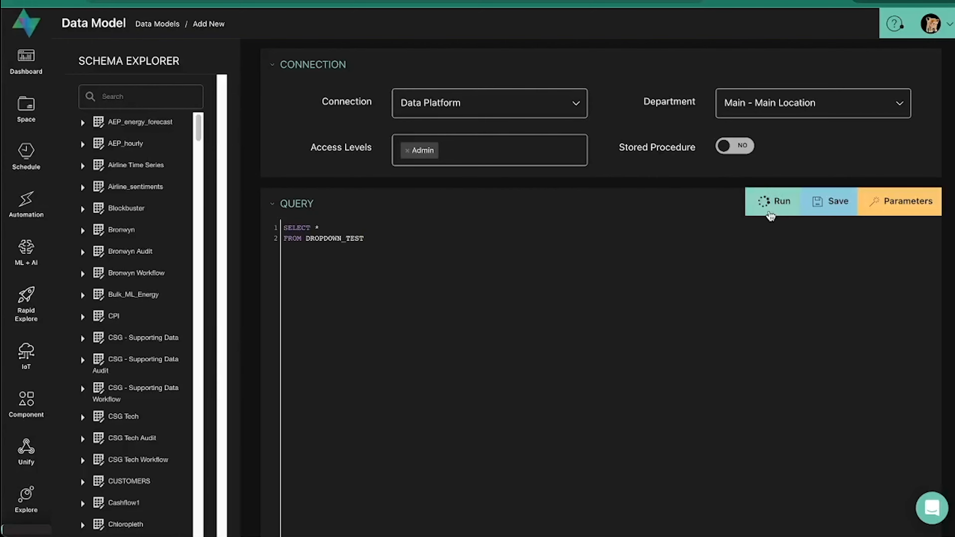
pyautogui.scroll(-6, 736, 340)
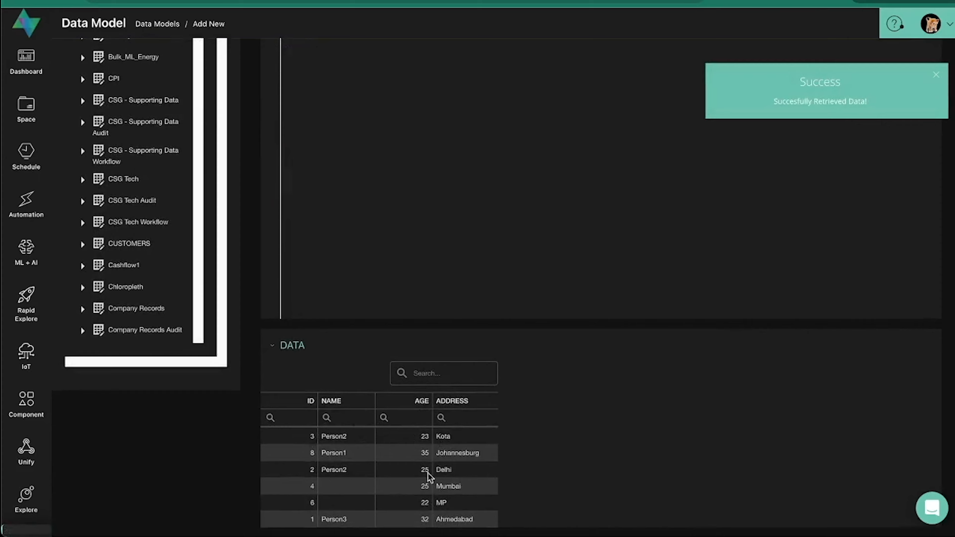
# - Save the data model under the name "Dropdown test"
pyautogui.scroll(6, 678, 370)
pyautogui.click(828, 200)
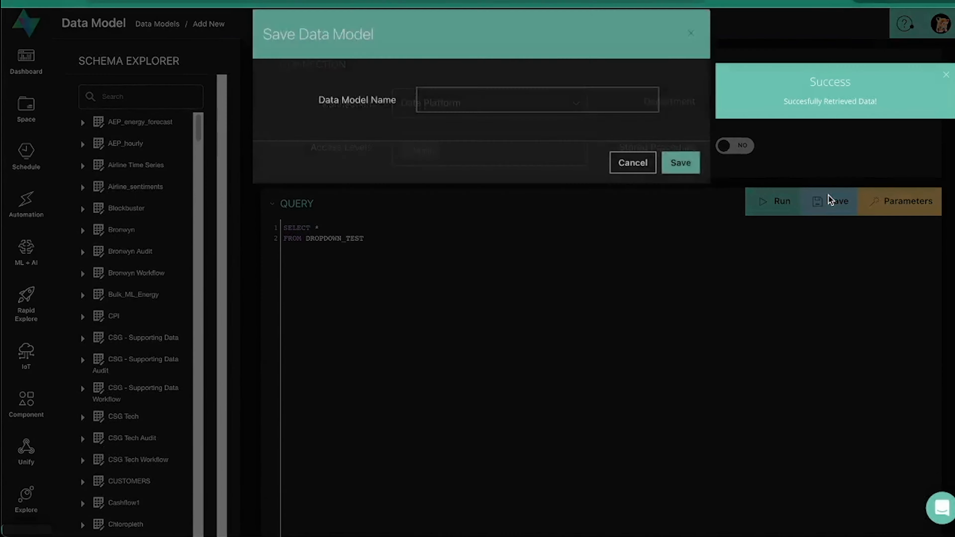
pyautogui.click(444, 127)
pyautogui.click(544, 157)
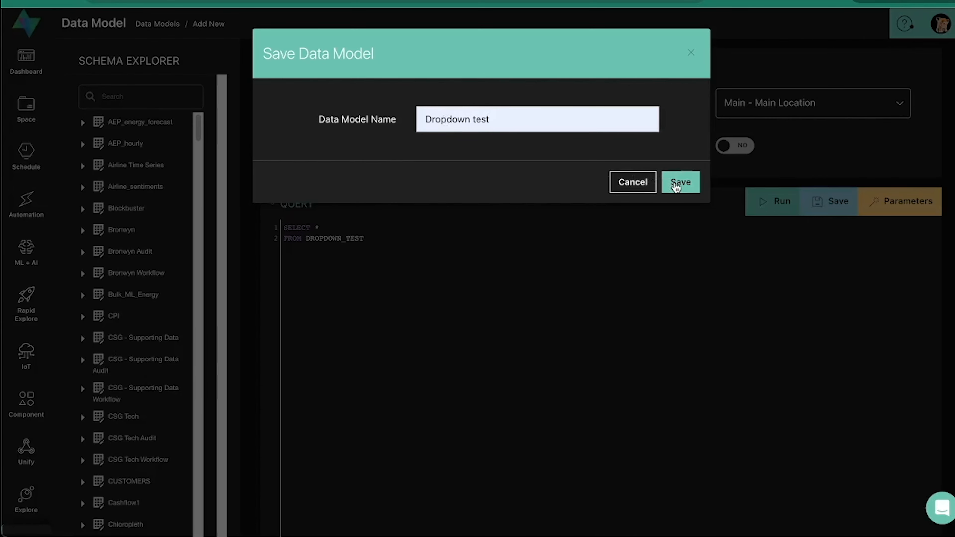
pyautogui.click(679, 183)
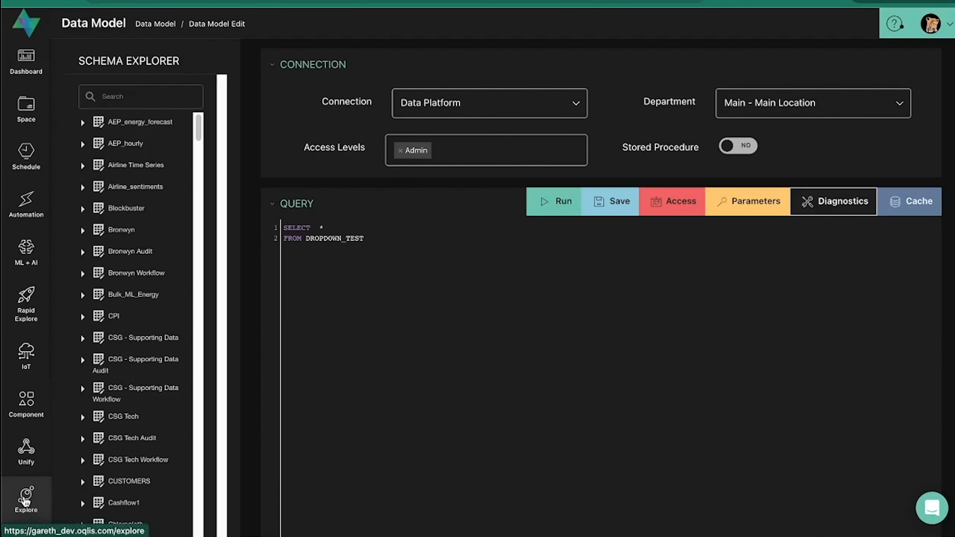
# - Start a new exploration based on the "Dropdown test" data model
pyautogui.click(25, 501)
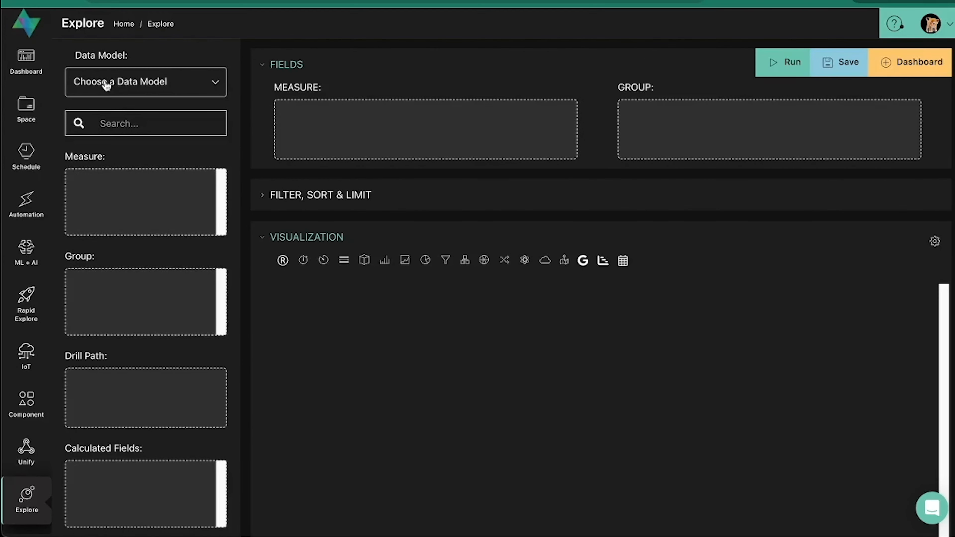
pyautogui.click(147, 86)
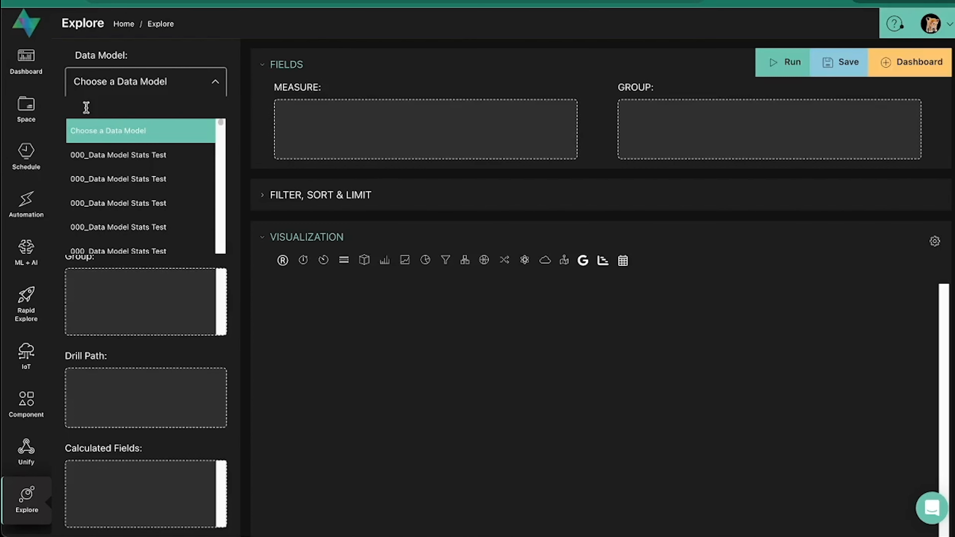
pyautogui.write('drop')
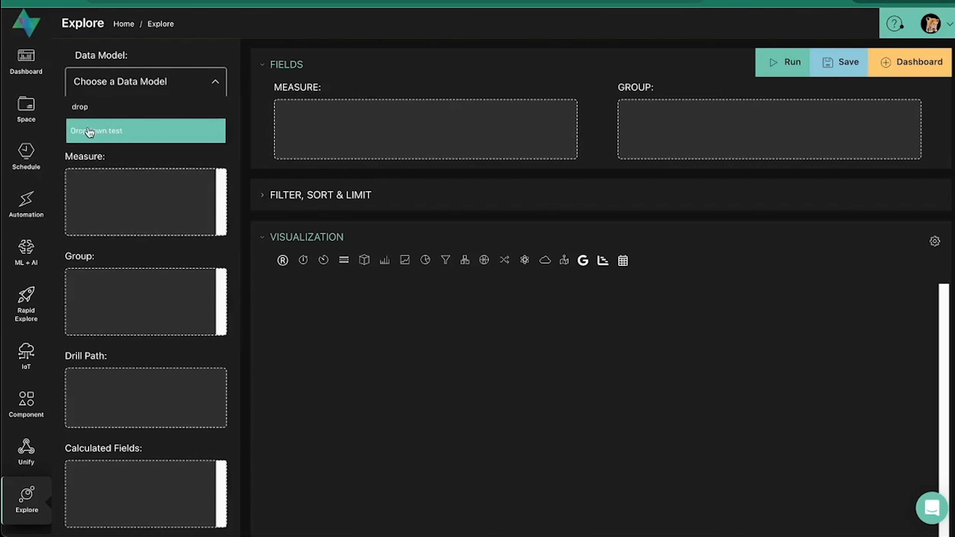
pyautogui.click(92, 132)
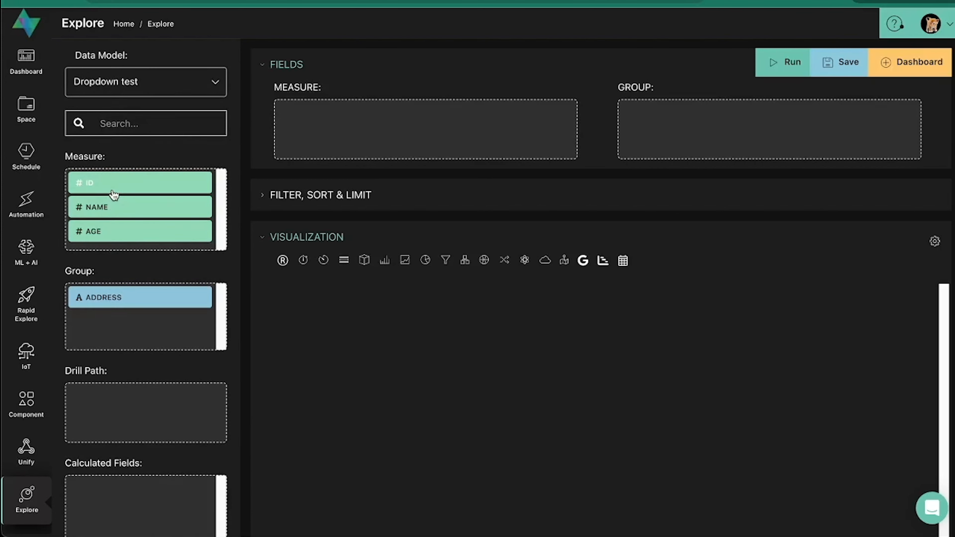
# - Group the exploration by ID, NAME, AGE and ADDRESS, and visualize it as a data grid
pyautogui.moveTo(113, 195); pyautogui.dragTo(650, 128)
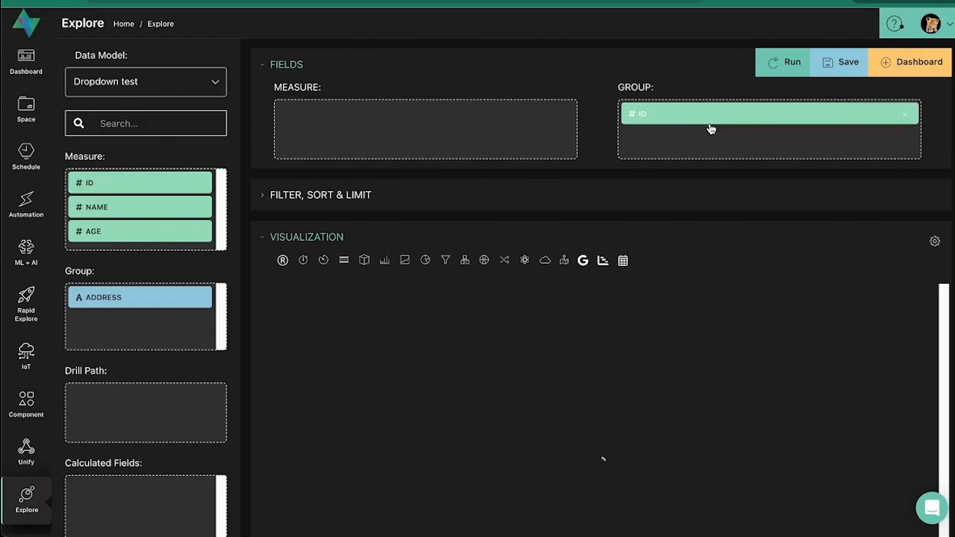
pyautogui.click(343, 266)
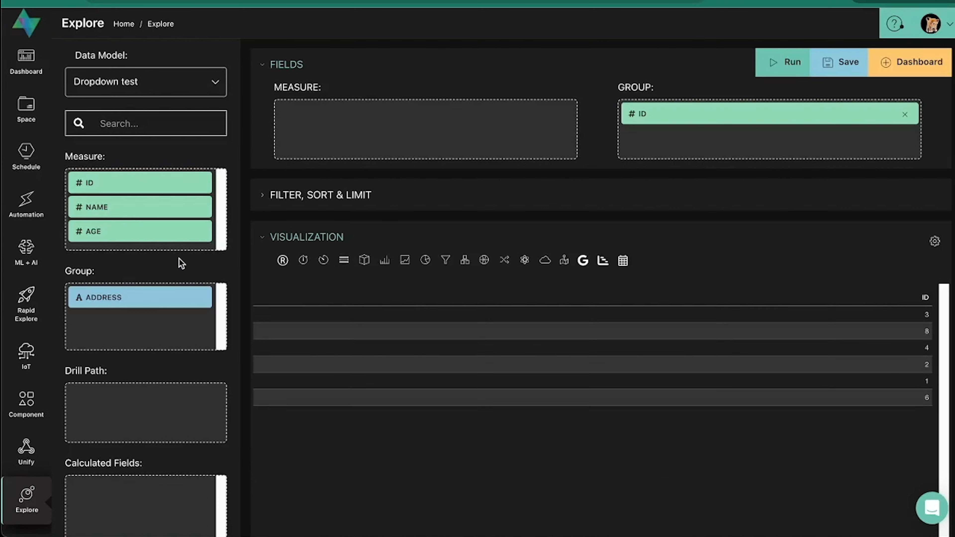
pyautogui.moveTo(128, 212); pyautogui.dragTo(693, 140)
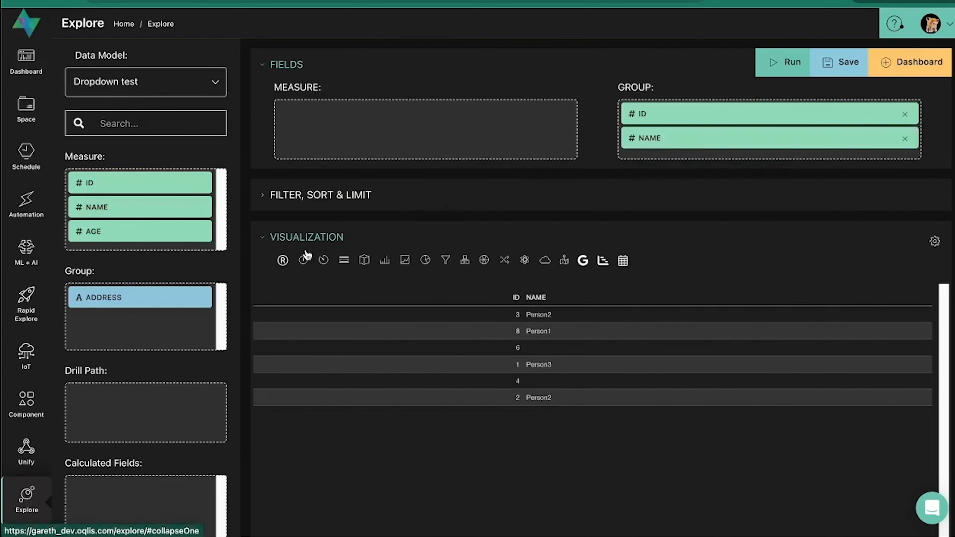
pyautogui.moveTo(109, 241); pyautogui.dragTo(680, 164)
pyautogui.moveTo(109, 298); pyautogui.dragTo(666, 174)
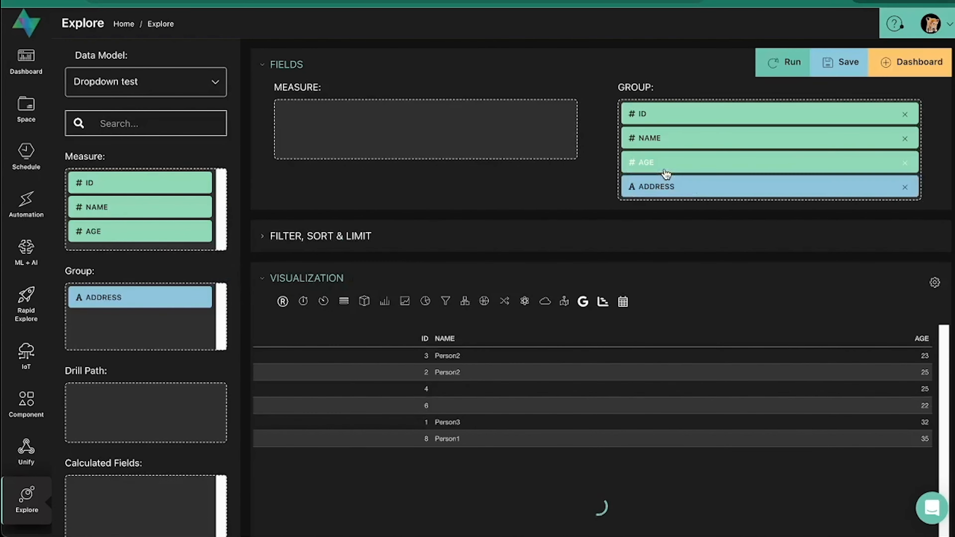
# - Sort the results by ID in ascending order and run the exploration
pyautogui.click(341, 240)
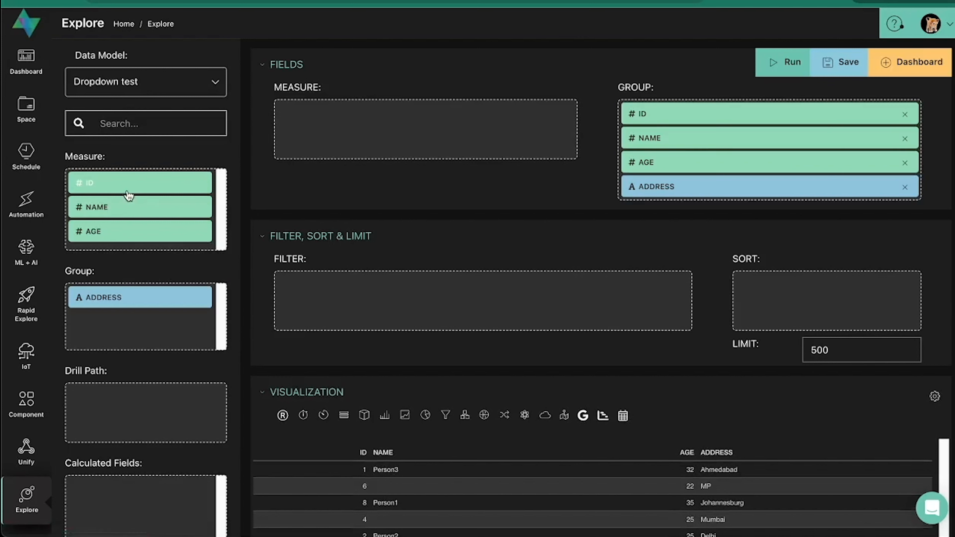
pyautogui.moveTo(128, 193); pyautogui.dragTo(806, 305)
pyautogui.click(848, 292)
pyautogui.click(848, 301)
pyautogui.click(766, 71)
# - Enable data grid editing in the visualization's editing settings
pyautogui.scroll(-5, 551, 198)
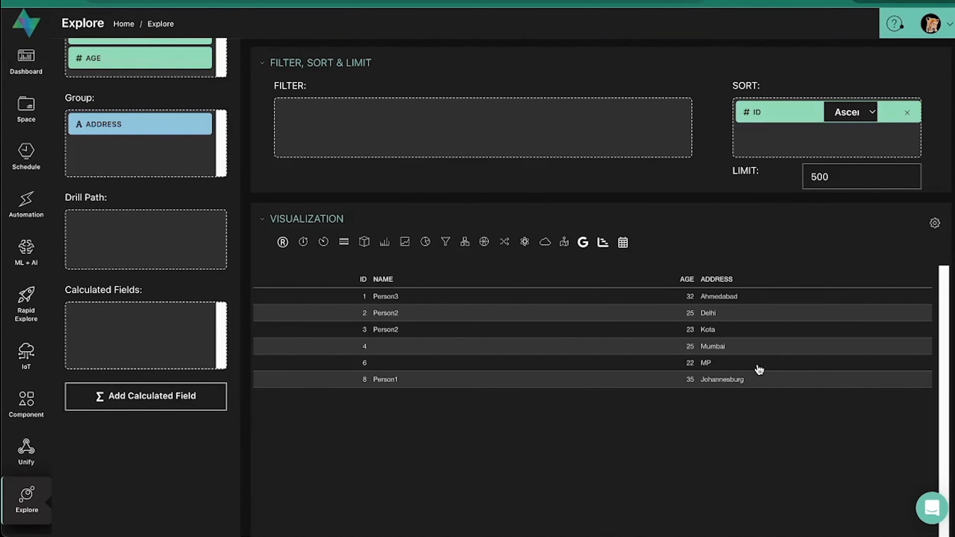
pyautogui.click(935, 224)
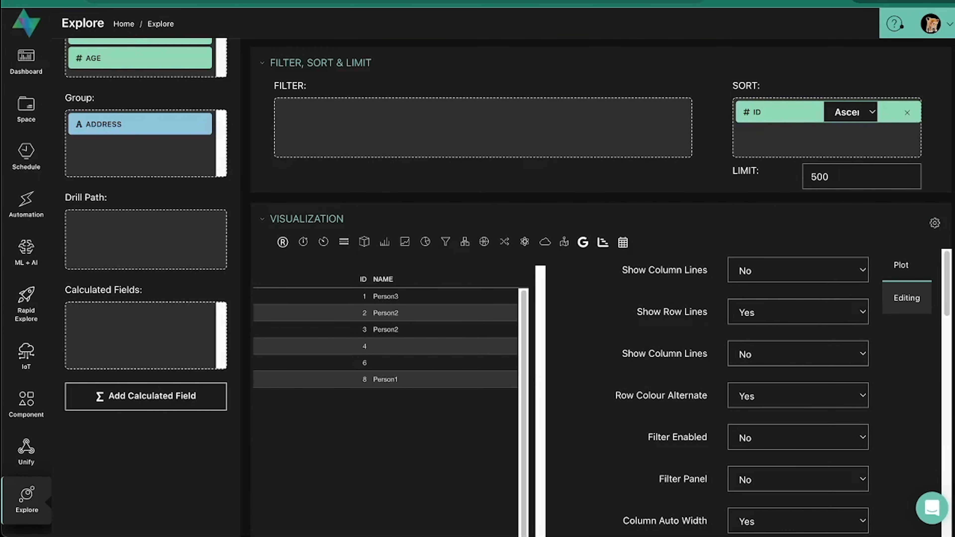
pyautogui.scroll(-3, 935, 222)
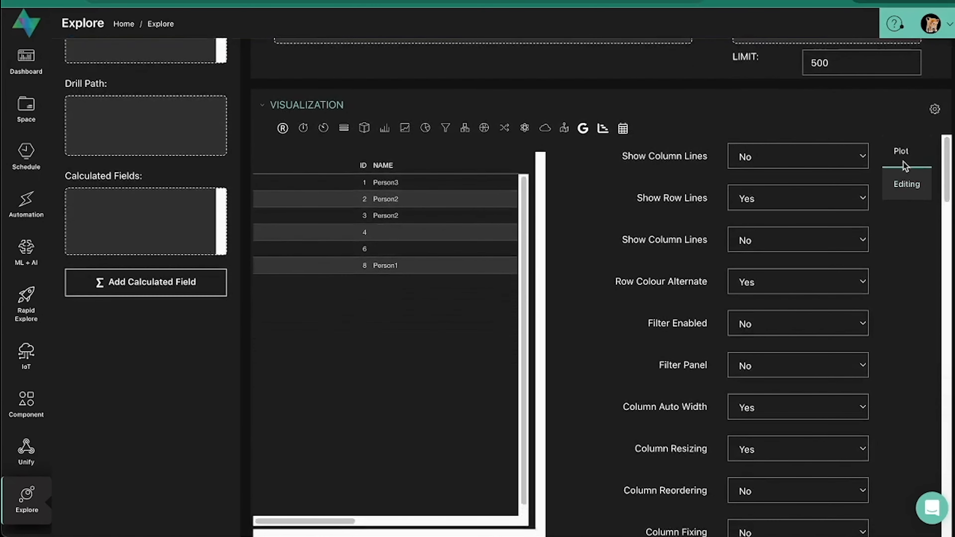
pyautogui.click(904, 193)
pyautogui.scroll(2, 798, 290)
pyautogui.scroll(-2, 797, 290)
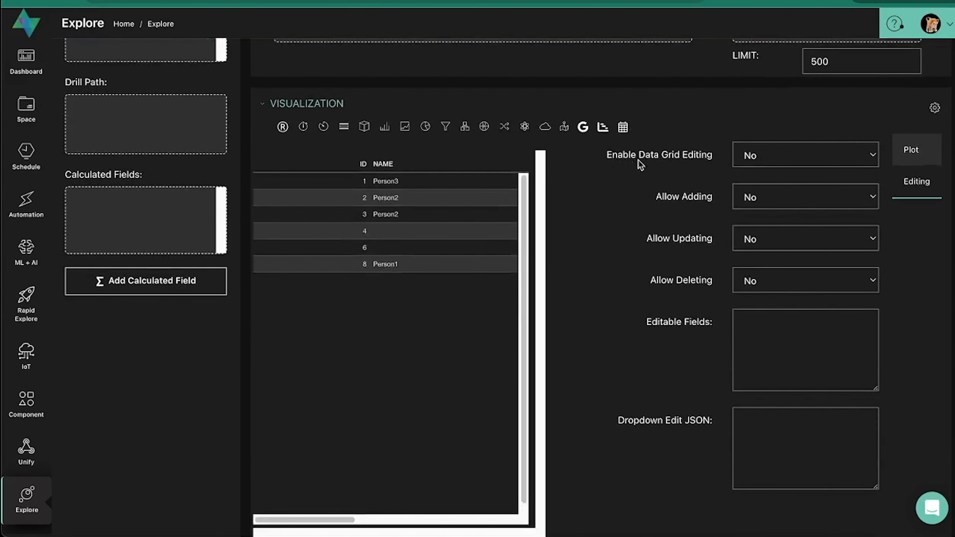
pyautogui.click(754, 156)
pyautogui.click(754, 173)
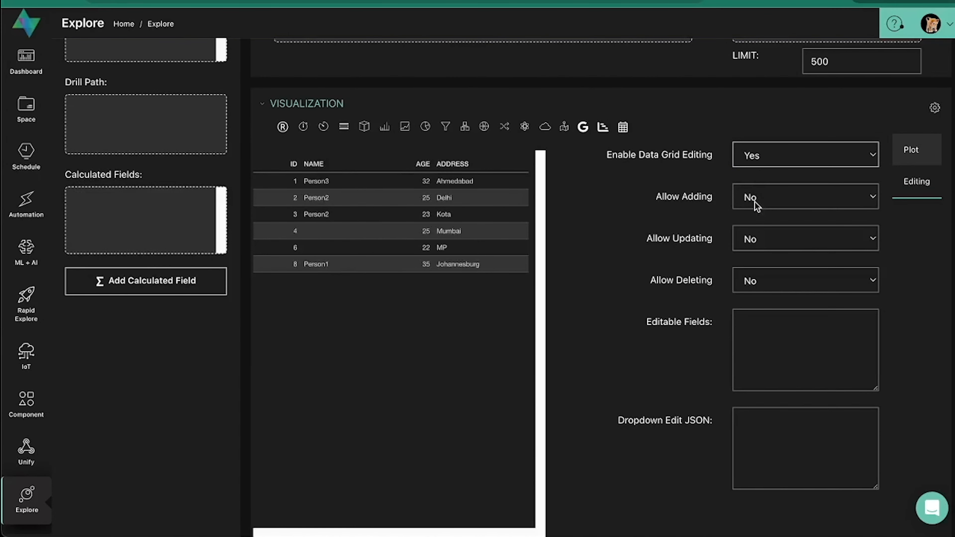
# - Allow both adding and updating rows in the data grid
pyautogui.click(756, 205)
pyautogui.click(753, 213)
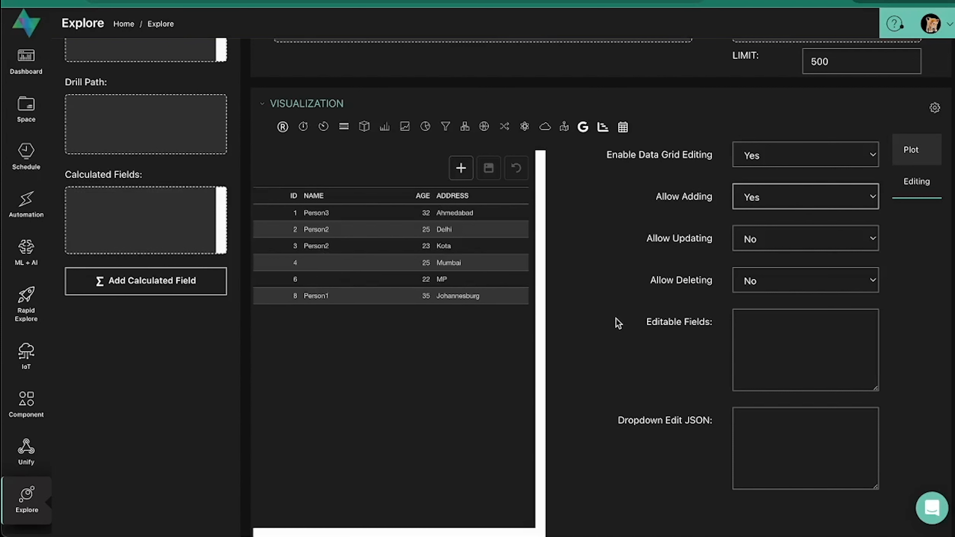
pyautogui.click(774, 248)
pyautogui.click(769, 257)
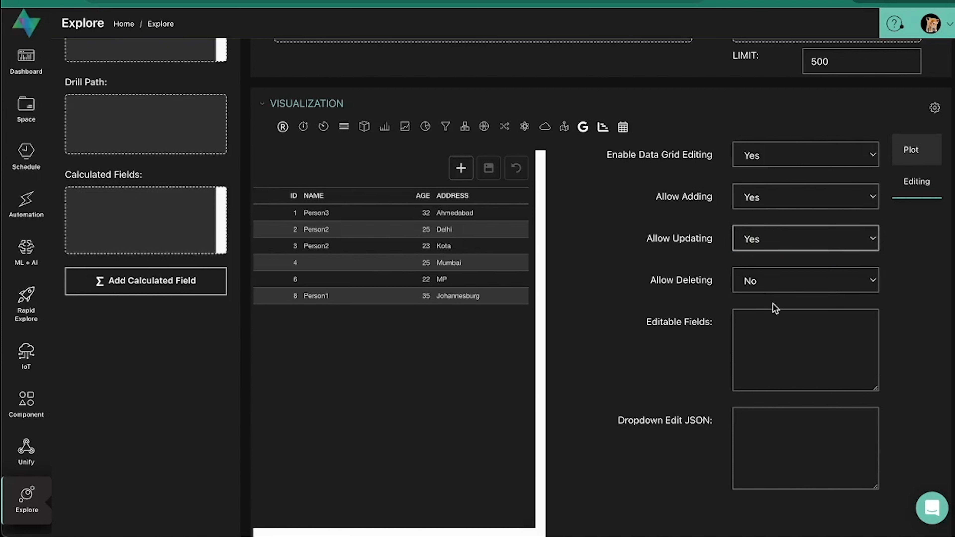
# - Try allowing row deletion in the data grid, and set Allow Deleting back to No
pyautogui.click(783, 288)
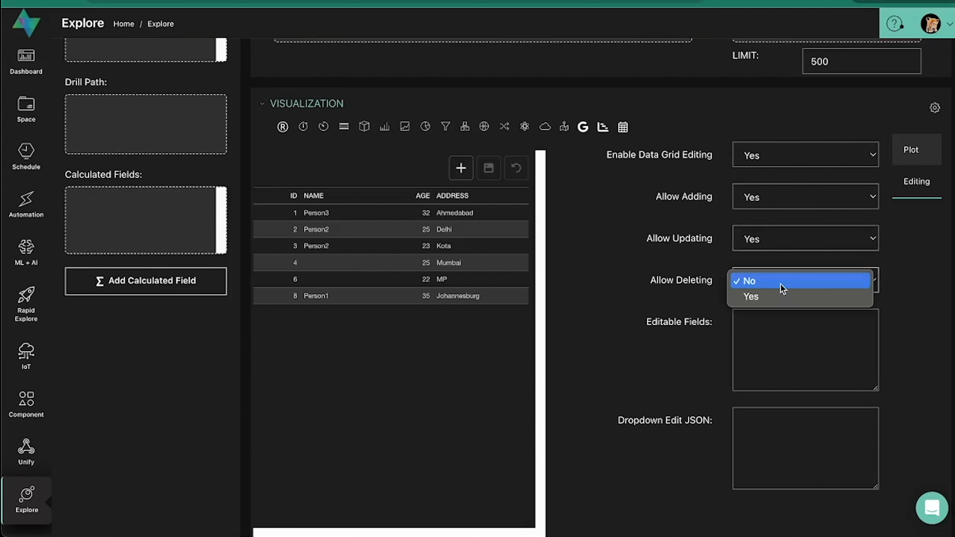
pyautogui.click(755, 297)
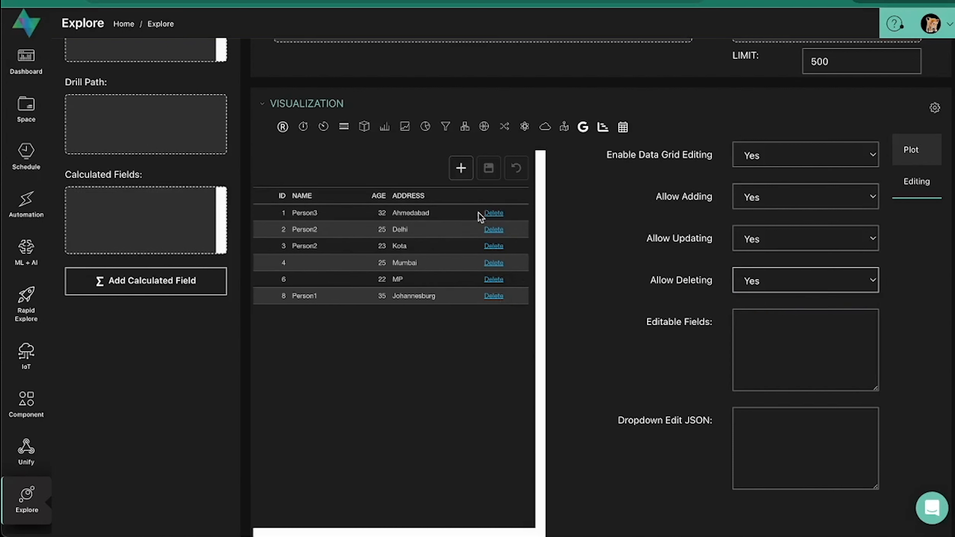
pyautogui.click(769, 284)
pyautogui.click(768, 268)
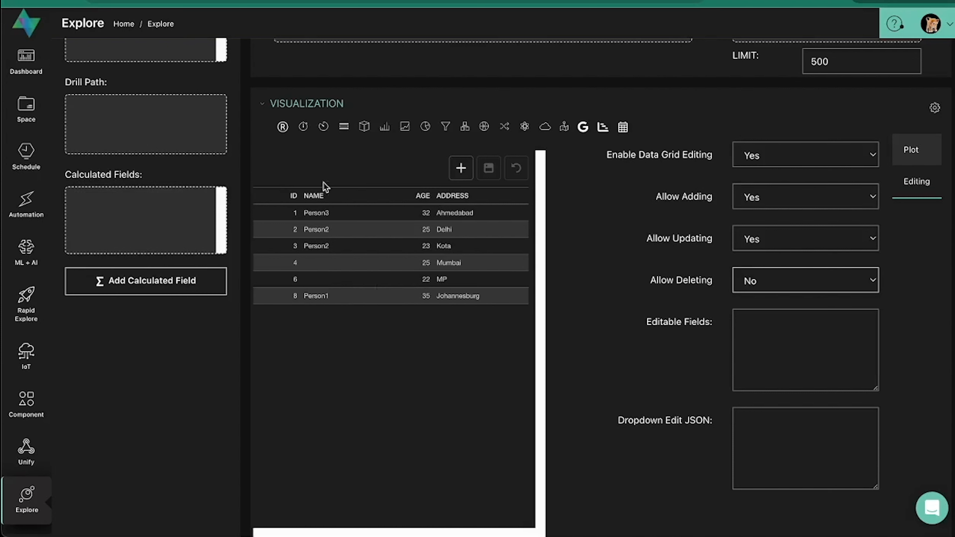
# - Set NAME as the grid's only editable field
pyautogui.click(778, 343)
pyautogui.write('N')
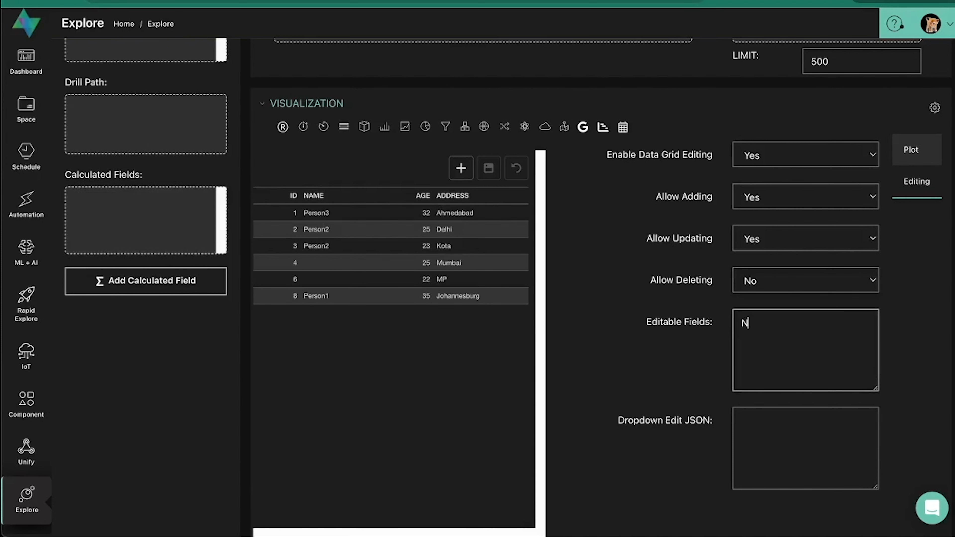
pyautogui.write('AME')
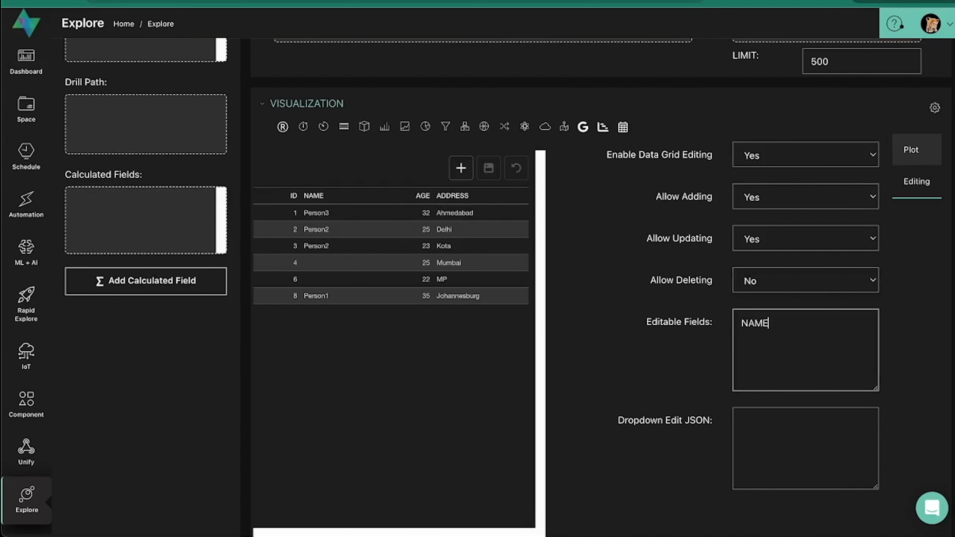
pyautogui.click(739, 366)
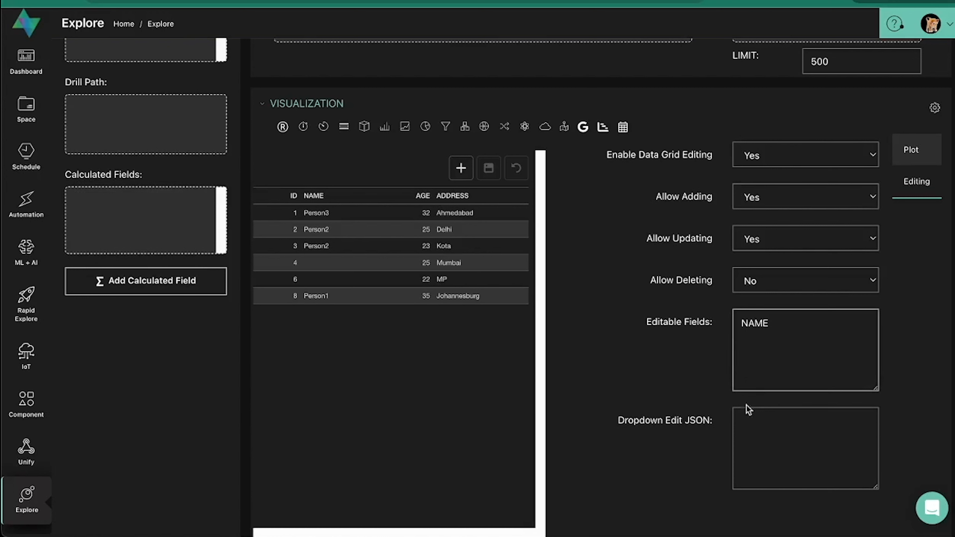
# - Define the dropdown edit JSON as {'NAME':['Person1', 'Person2', 'Person3']}
pyautogui.click(752, 434)
pyautogui.scroll(-2, 752, 434)
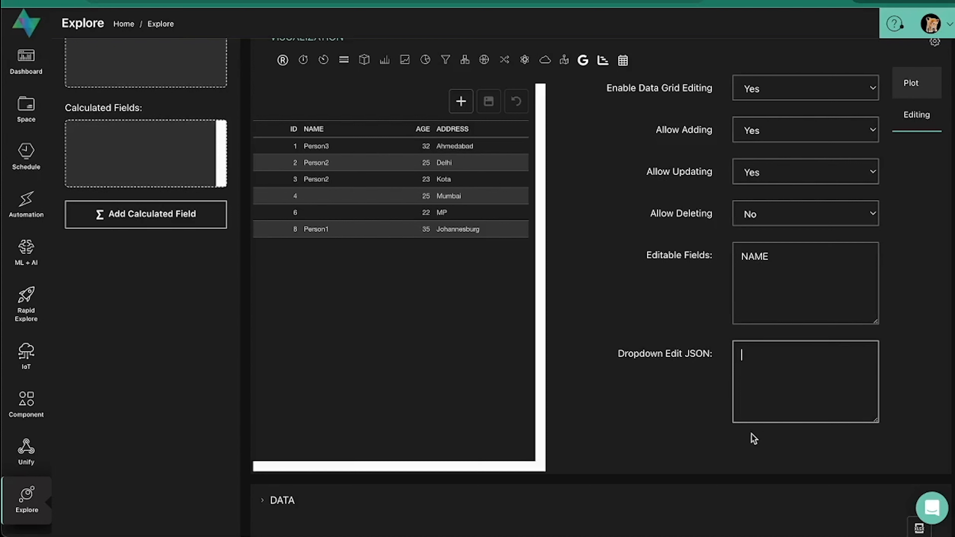
pyautogui.write("{'NAME':['Person1', 'Person2', 'Person3']}")
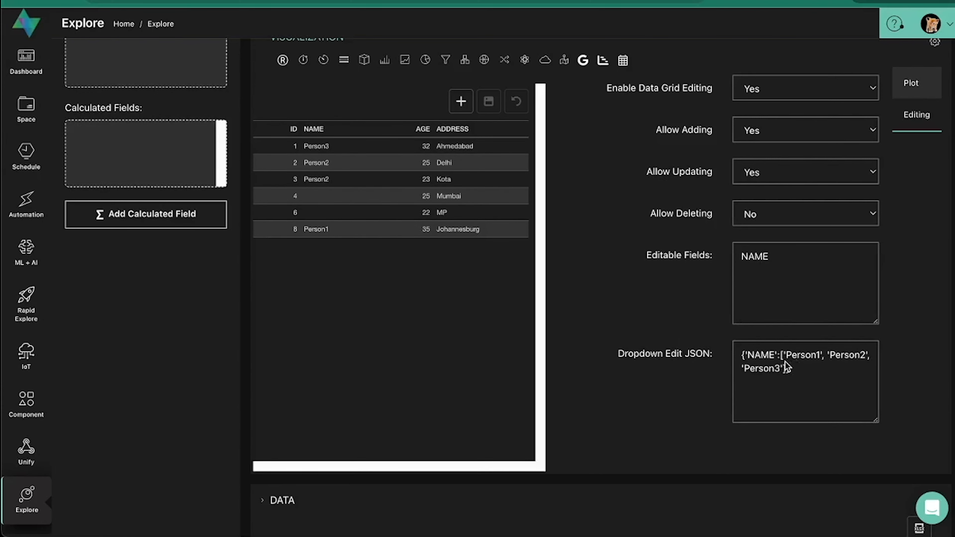
# - Try making AGE editable as well, with 'AGE':[1,2,35, 40] added to the dropdown edit JSON beside the NAME values
pyautogui.click(767, 367)
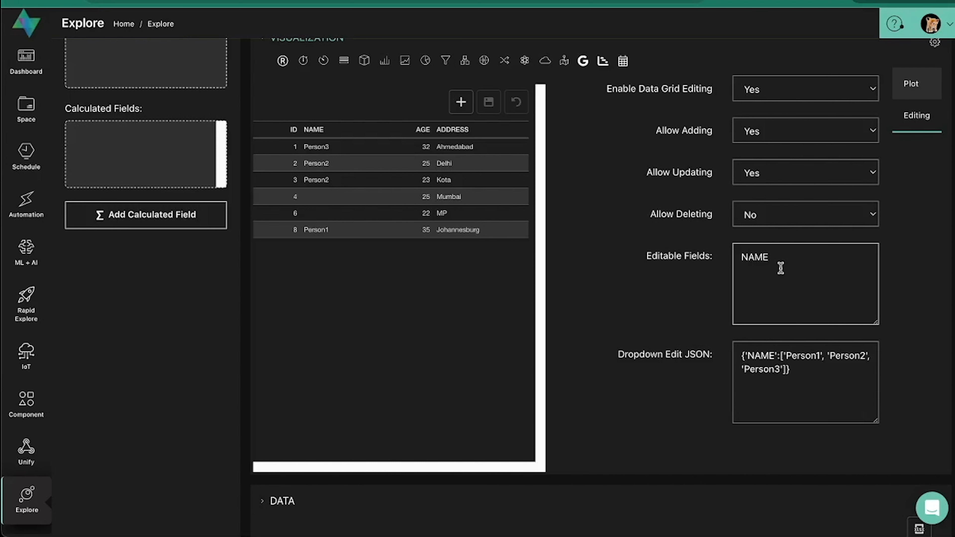
pyautogui.write(', AGE')
pyautogui.moveTo(796, 374); pyautogui.dragTo(720, 356)
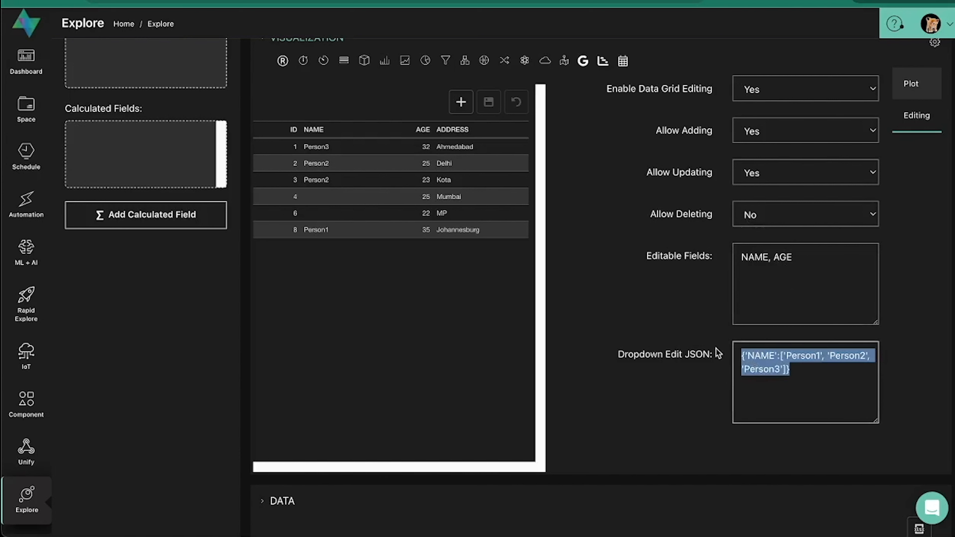
pyautogui.write("{'NAME':['Person1', 'Person2', 'Person3'], 'AGE':[1,2,35, 40]}")
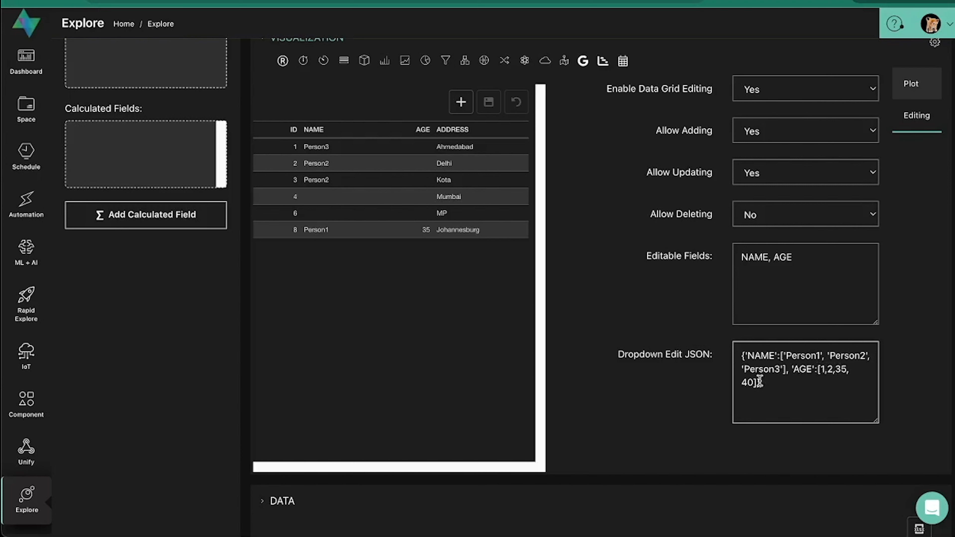
# - Check the dropdown choices offered in the AGE cell of the grid row with ID 1
pyautogui.click(428, 149)
pyautogui.click(422, 147)
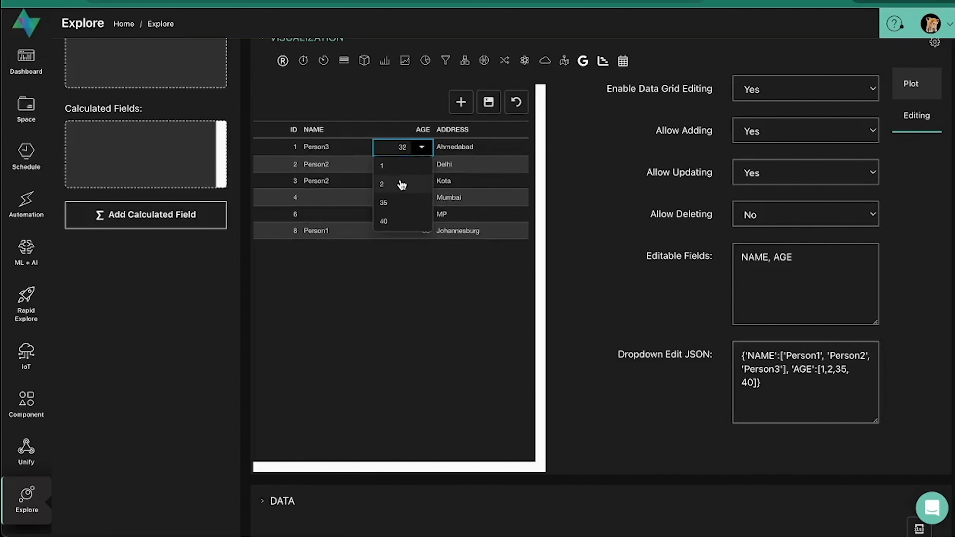
pyautogui.click(422, 148)
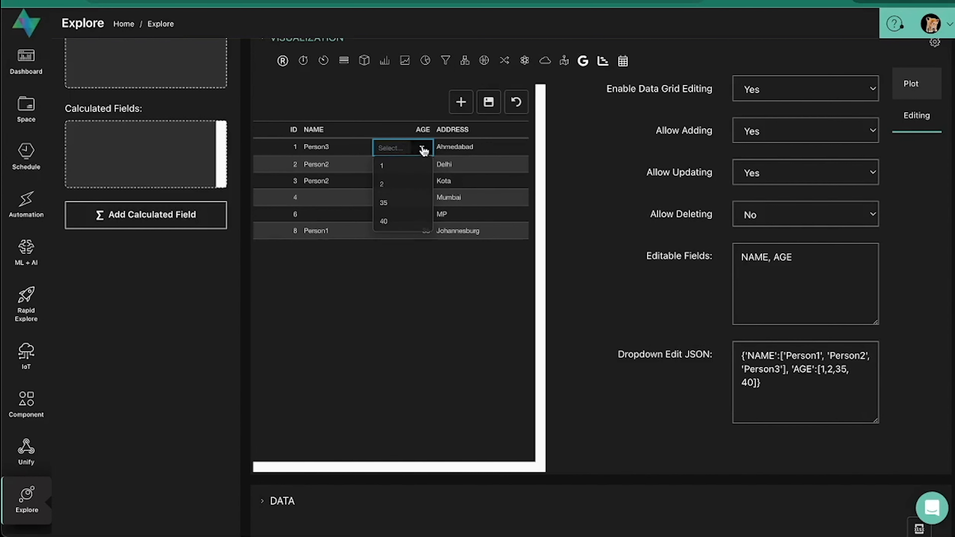
# - Undo the AGE additions in both the dropdown edit JSON and the editable fields
pyautogui.click(772, 390)
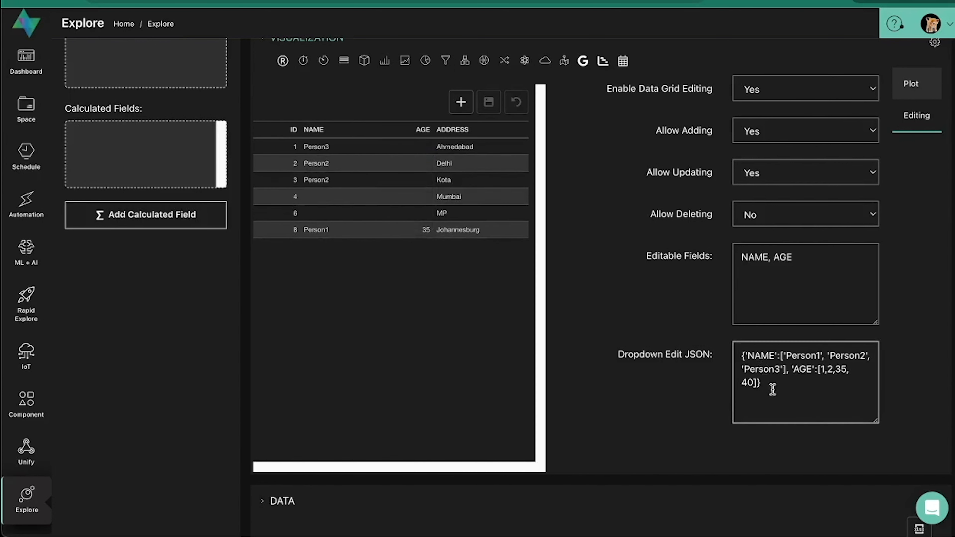
pyautogui.hotkey('ctrl', 'z')
pyautogui.click(814, 297)
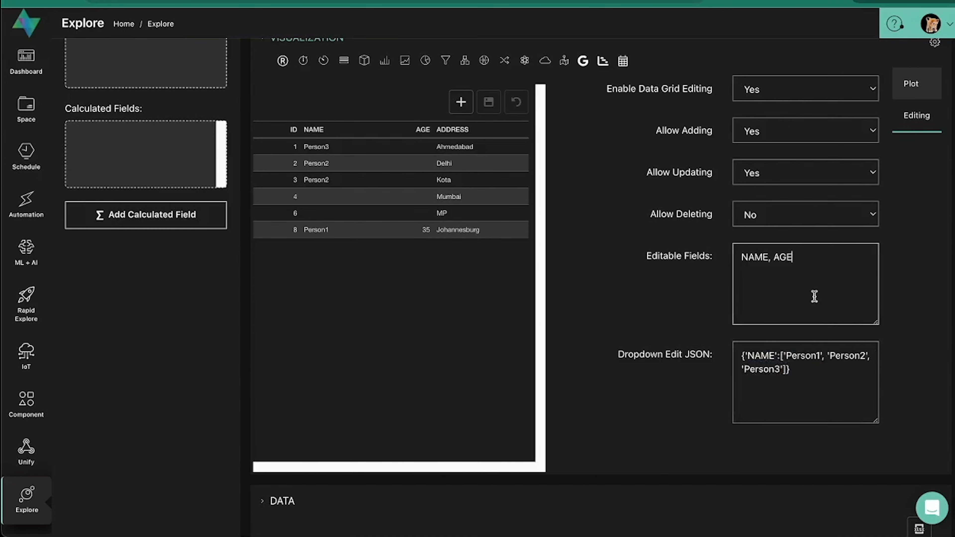
pyautogui.hotkey('ctrl', 'z')
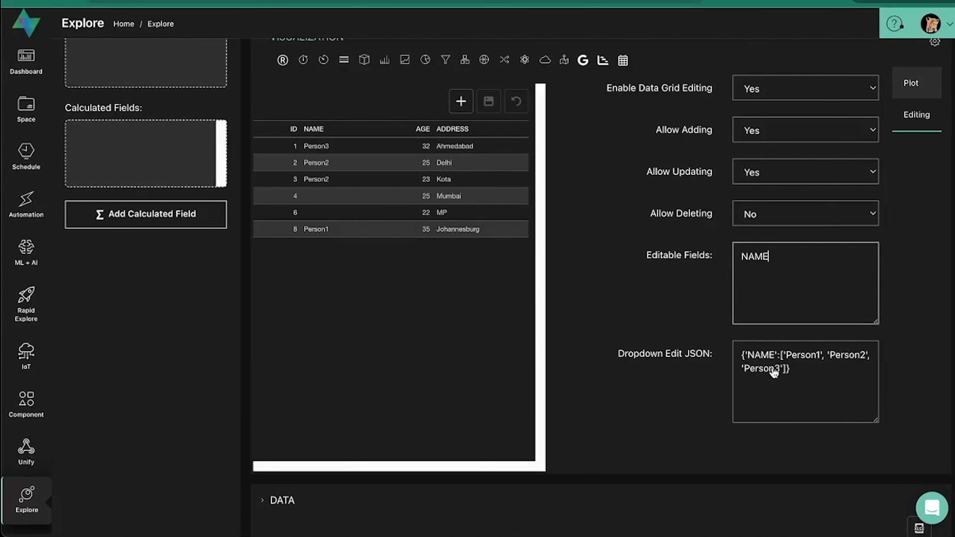
# - Save the explore under the name Dropdown test
pyautogui.scroll(6, 590, 364)
pyautogui.scroll(3, 591, 364)
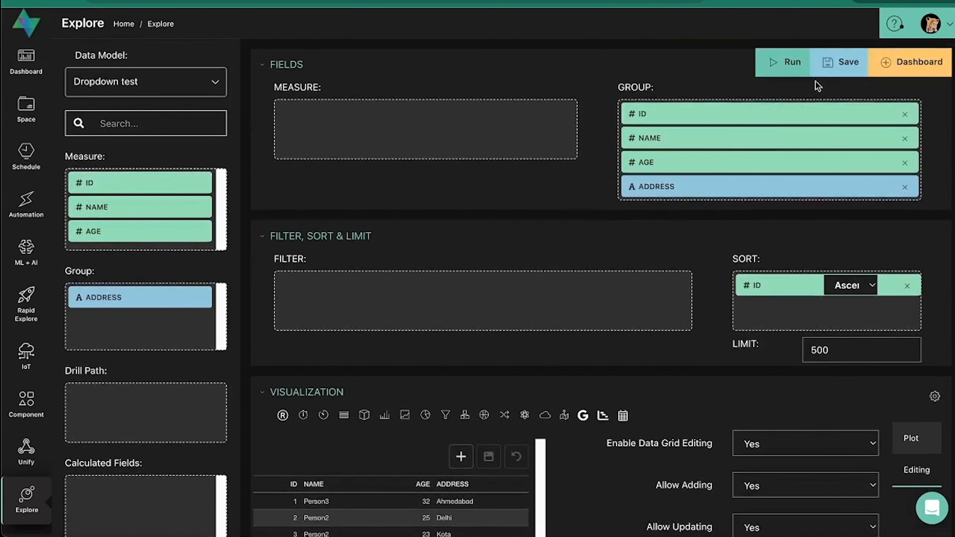
pyautogui.click(841, 62)
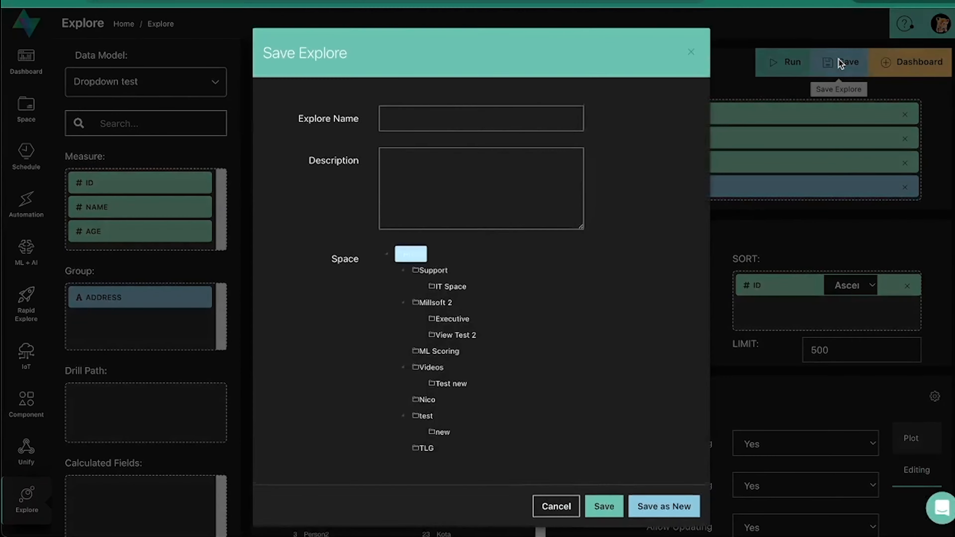
pyautogui.click(406, 117)
pyautogui.write('dropdown test')
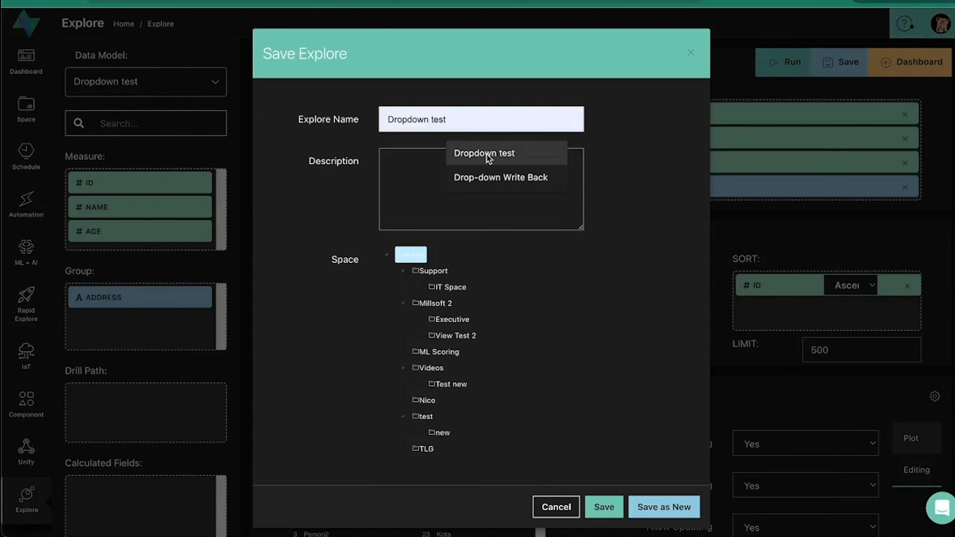
pyautogui.click(485, 153)
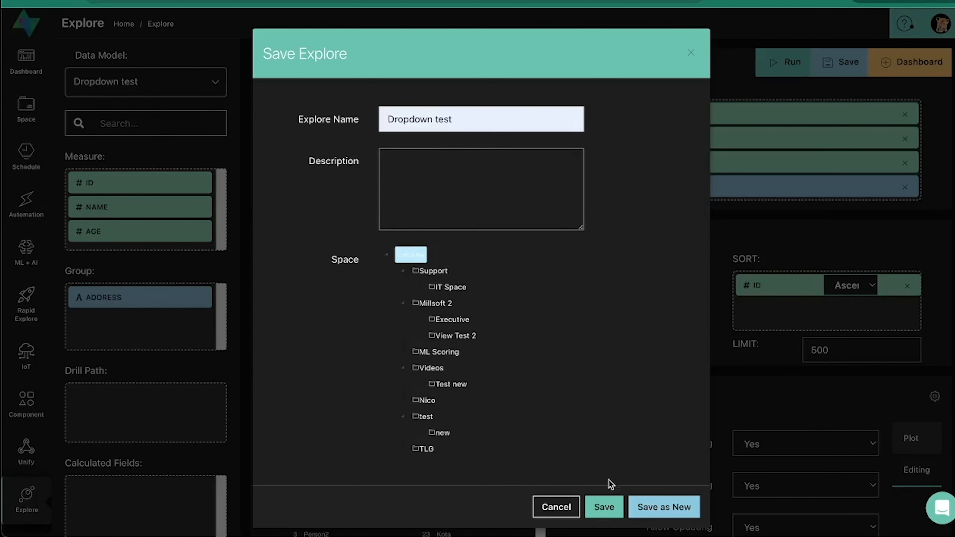
pyautogui.click(604, 507)
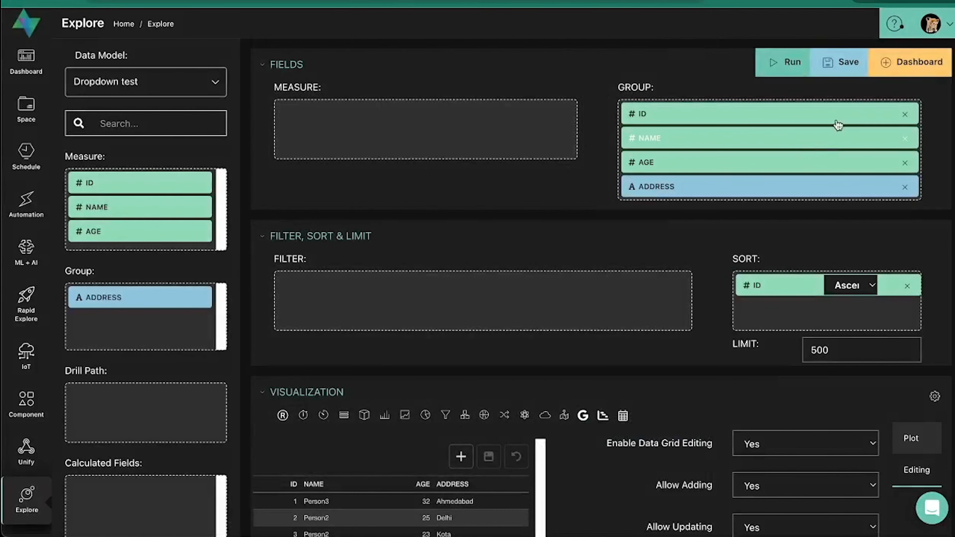
# - Add the explore to a new dashboard named Drop-down Test with a tab named Main
pyautogui.click(900, 67)
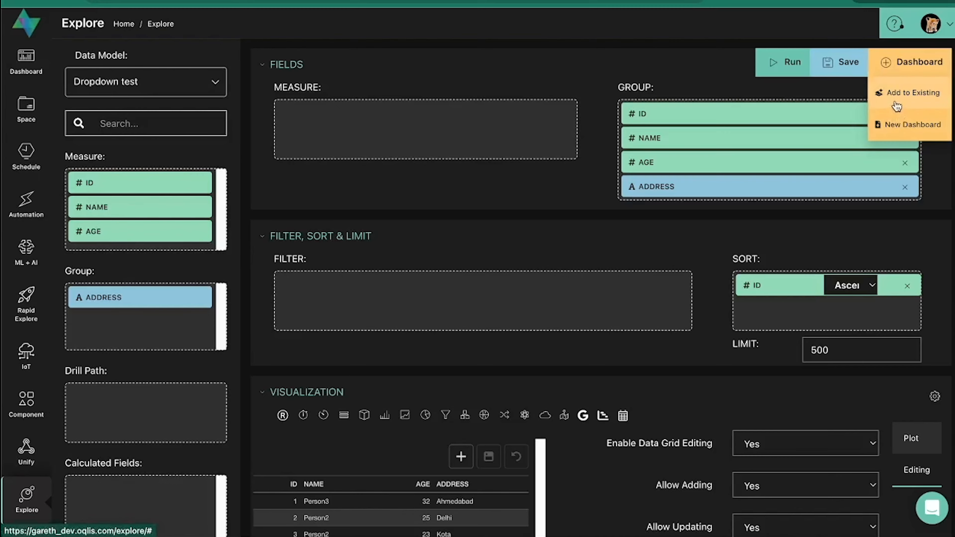
pyautogui.click(889, 125)
pyautogui.click(434, 112)
pyautogui.write('Drop')
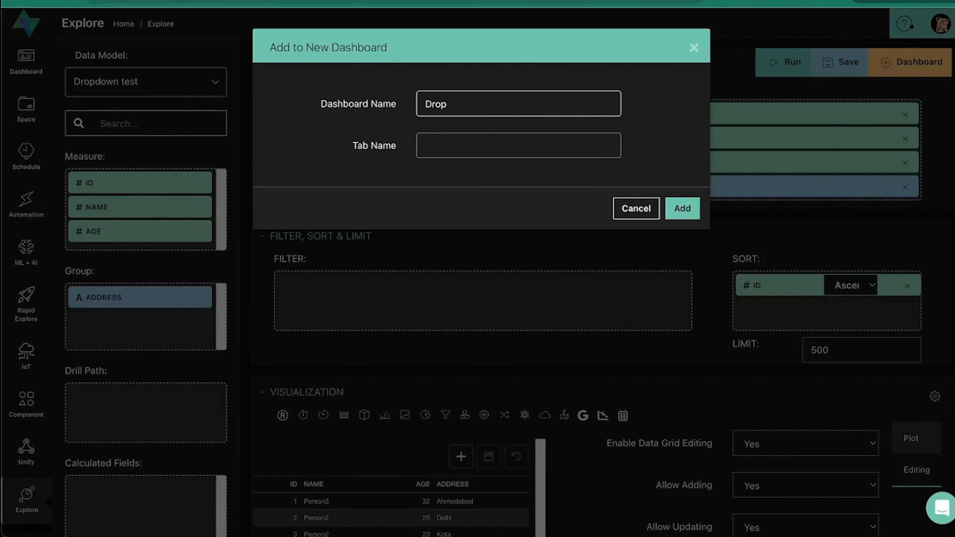
pyautogui.write('-down Test')
pyautogui.press('Tab')
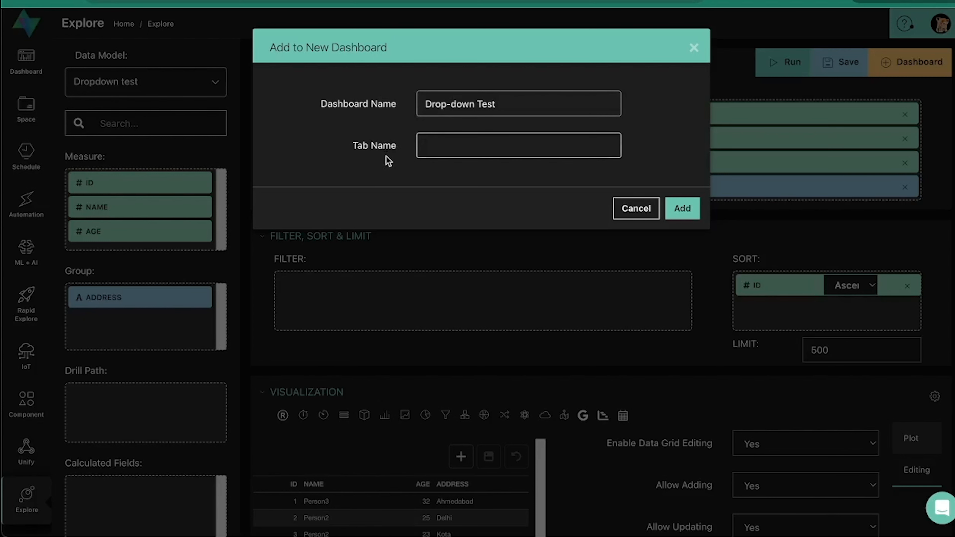
pyautogui.write('Main')
pyautogui.click(688, 217)
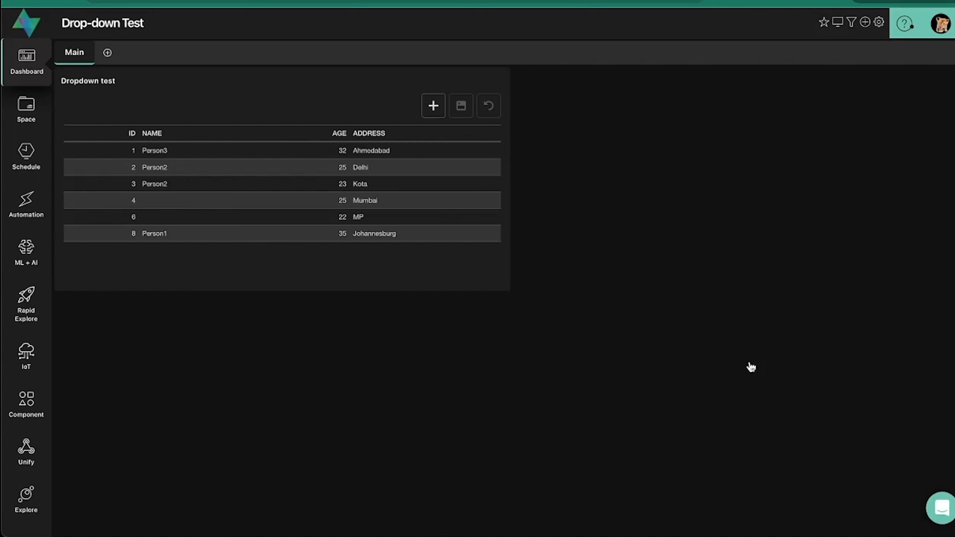
# - Check the dropdown editor in the NAME cells of the dashboard grid, including the rows with IDs 4 and 6
pyautogui.click(186, 205)
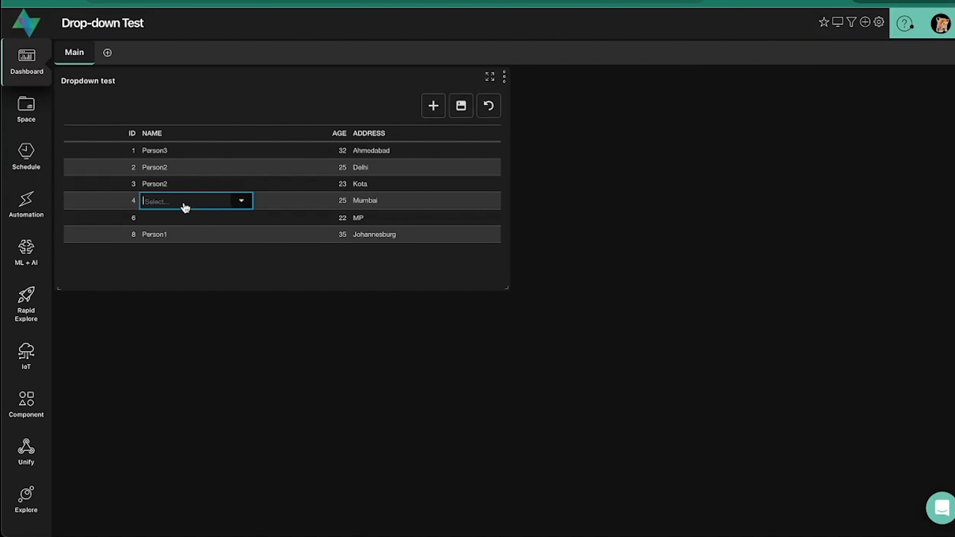
pyautogui.click(220, 184)
pyautogui.click(230, 370)
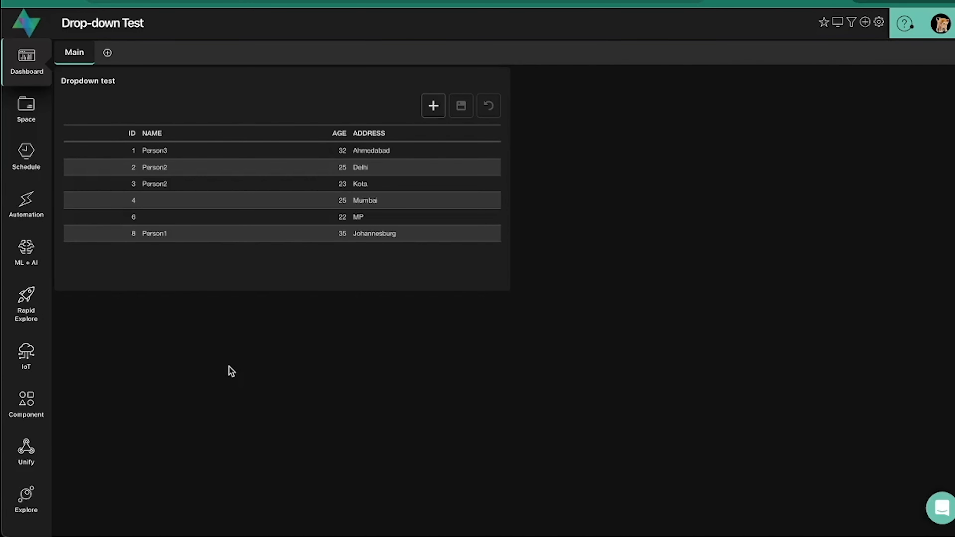
pyautogui.click(185, 201)
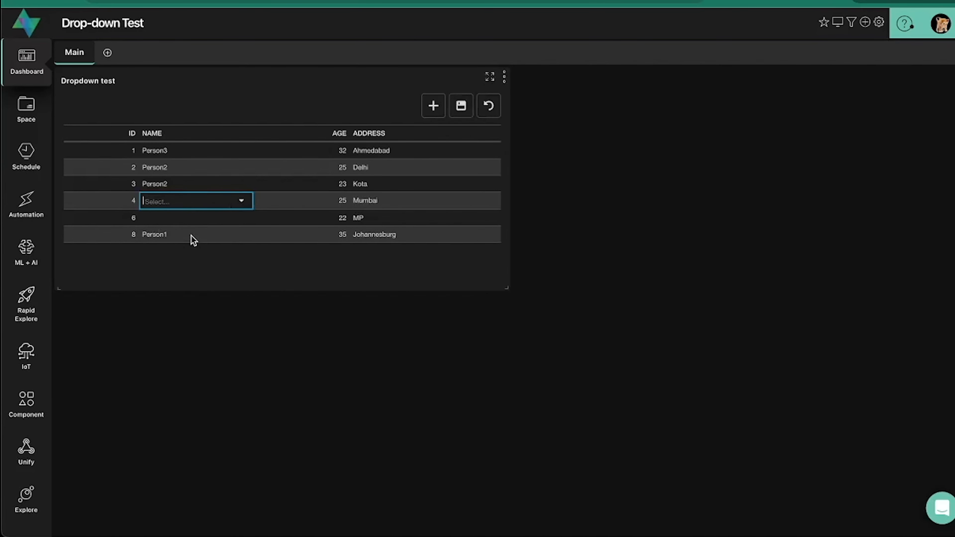
pyautogui.click(190, 217)
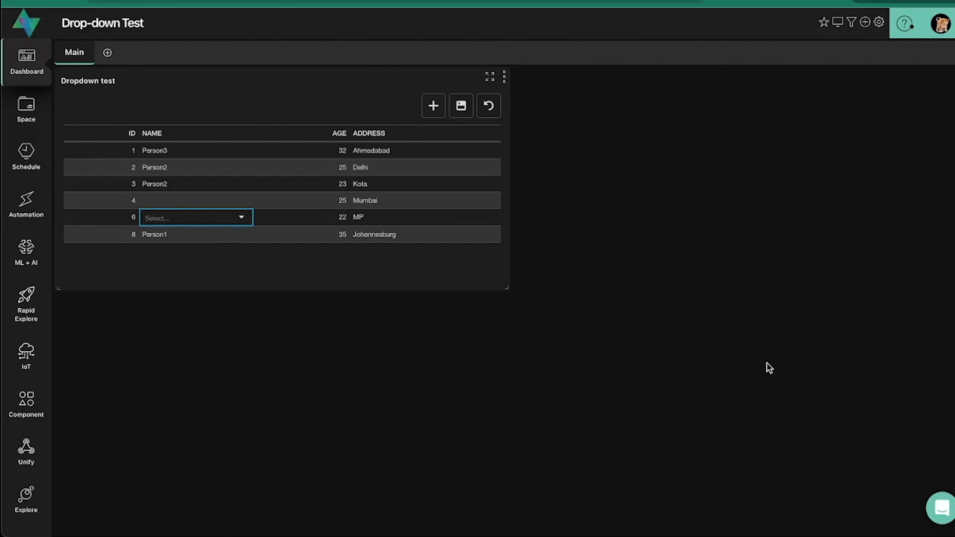
pyautogui.click(789, 371)
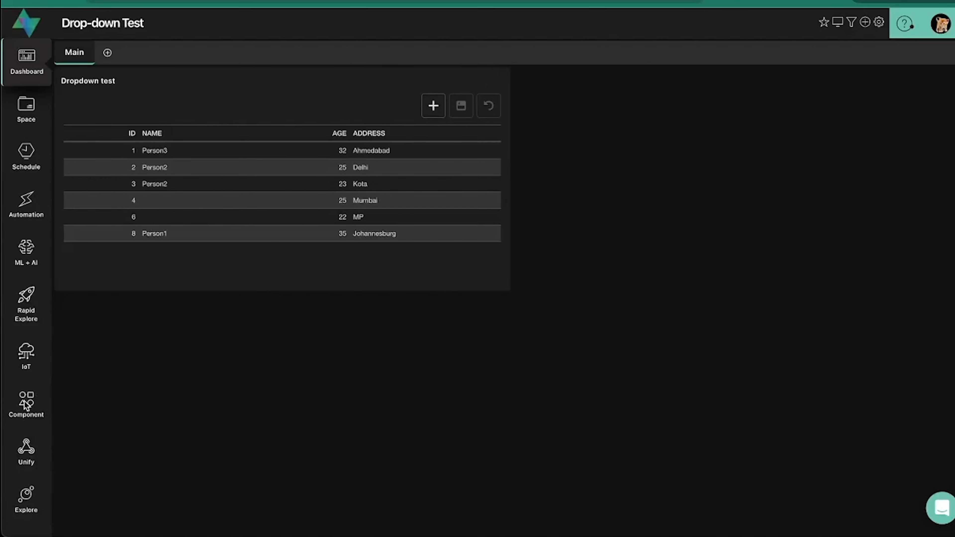
# - Create a new component named Dropdown test with the type Data Grid Write-back
pyautogui.click(28, 406)
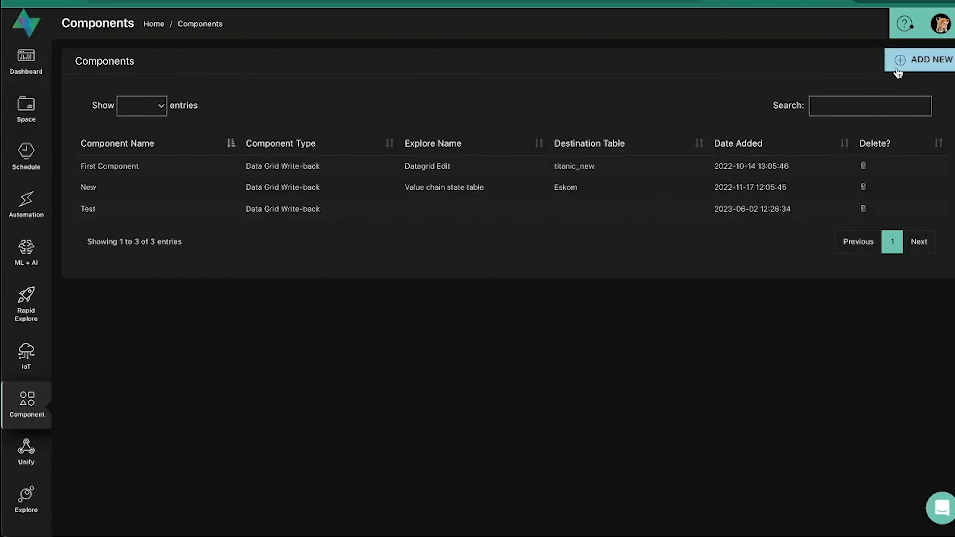
pyautogui.click(914, 63)
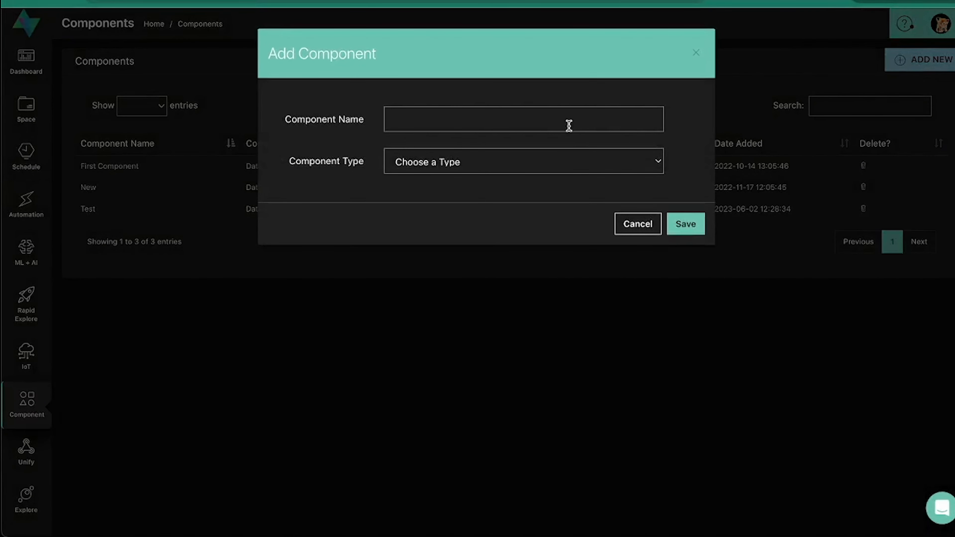
pyautogui.click(520, 119)
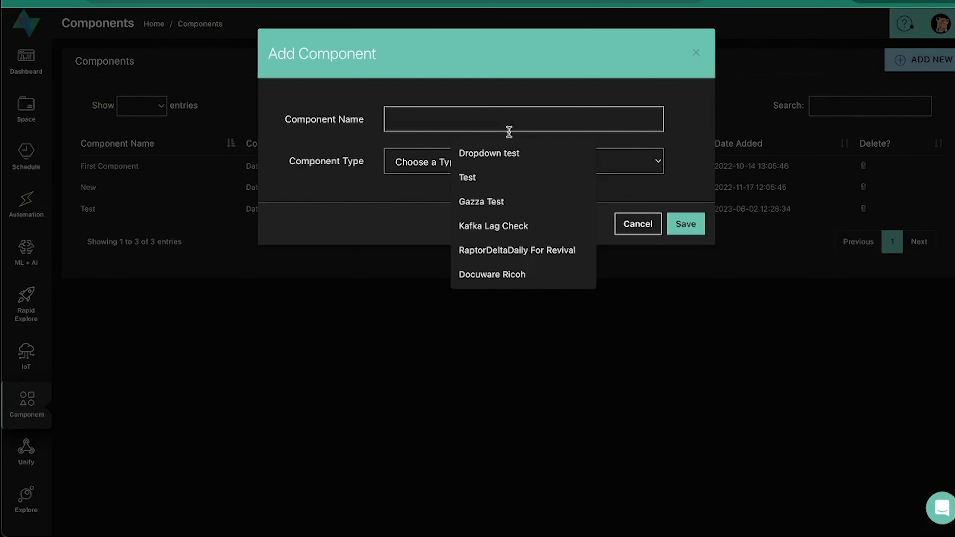
pyautogui.click(492, 155)
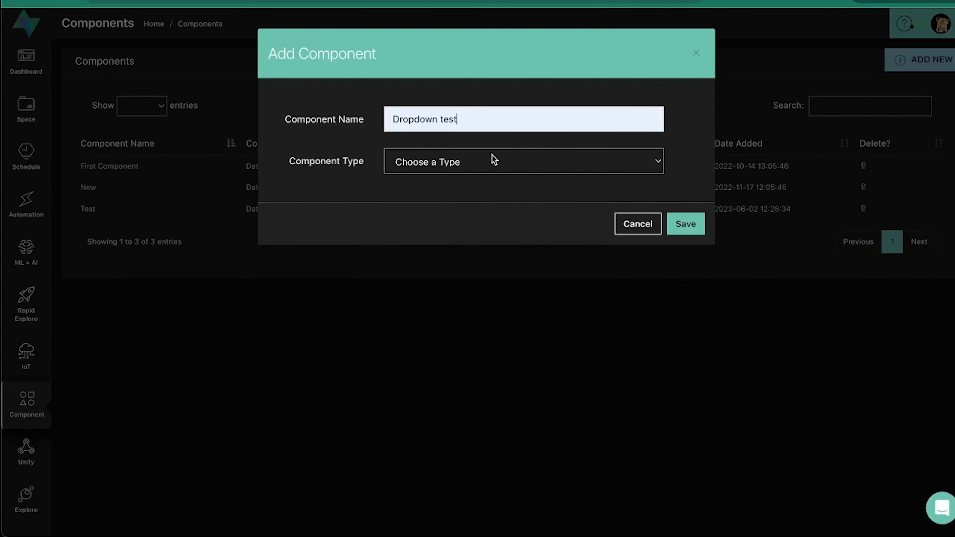
pyautogui.click(466, 167)
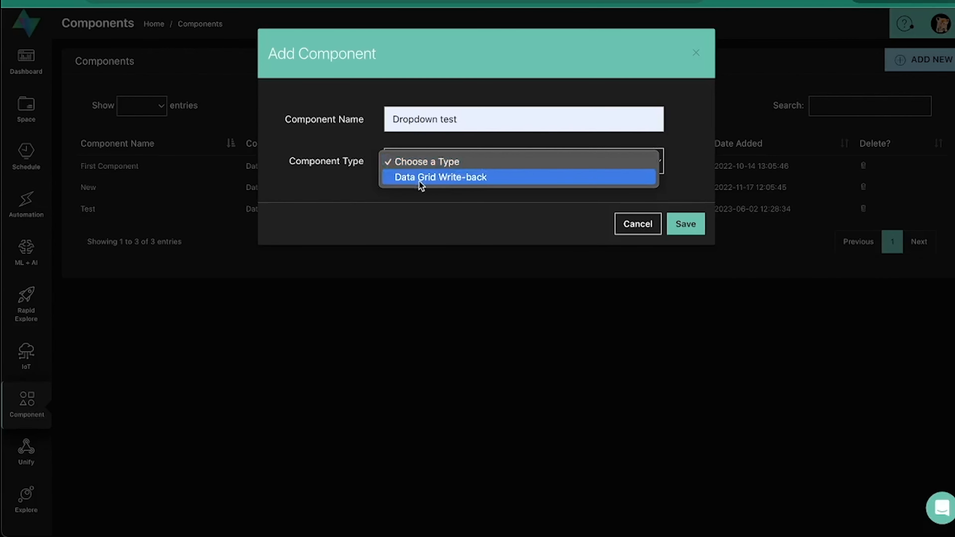
pyautogui.click(468, 178)
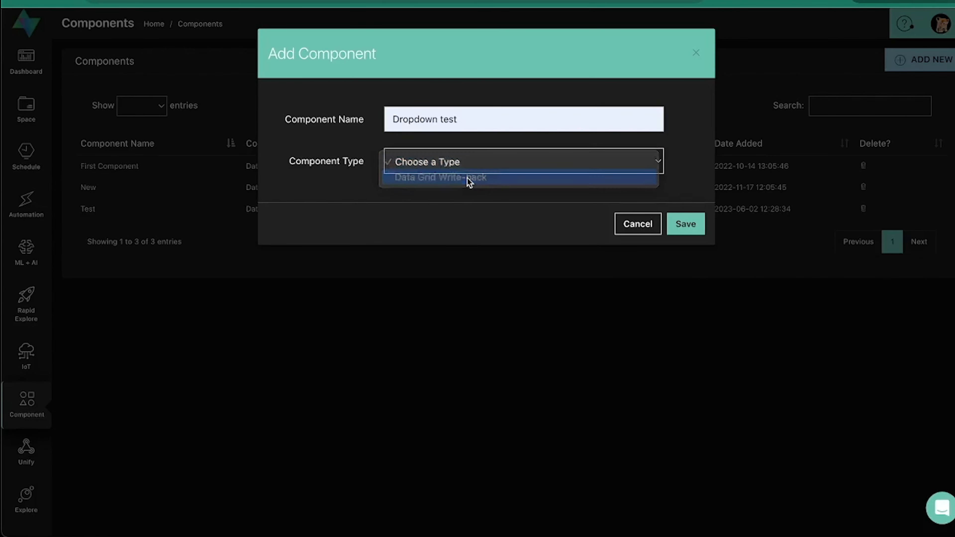
pyautogui.click(686, 226)
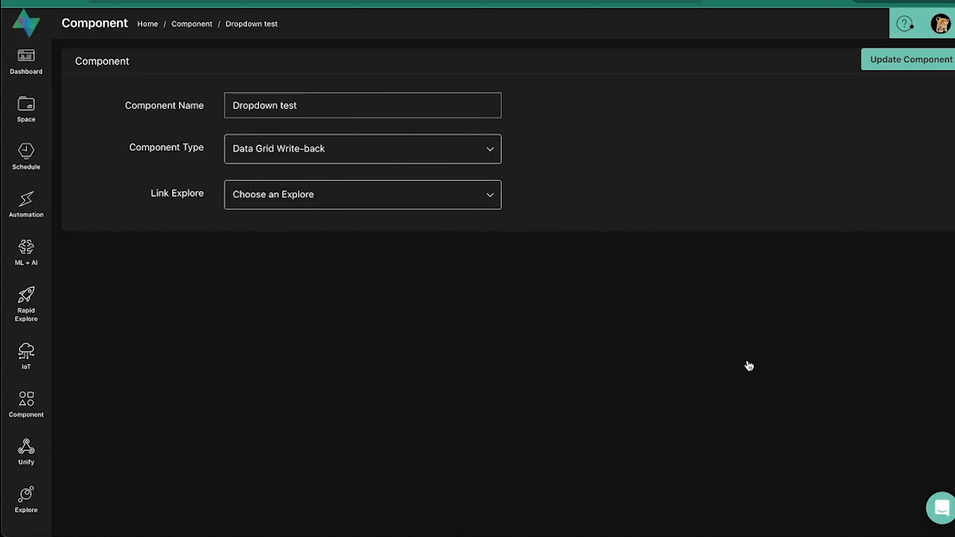
# - Link the component to the Dropdown test explore and set DROPDOWN_TEST as its destination table
pyautogui.click(475, 196)
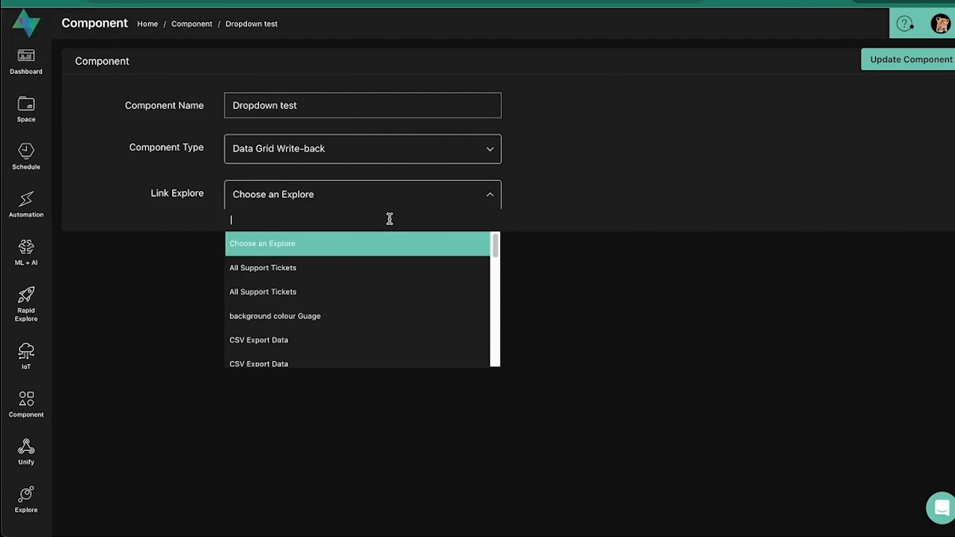
pyautogui.write('drop')
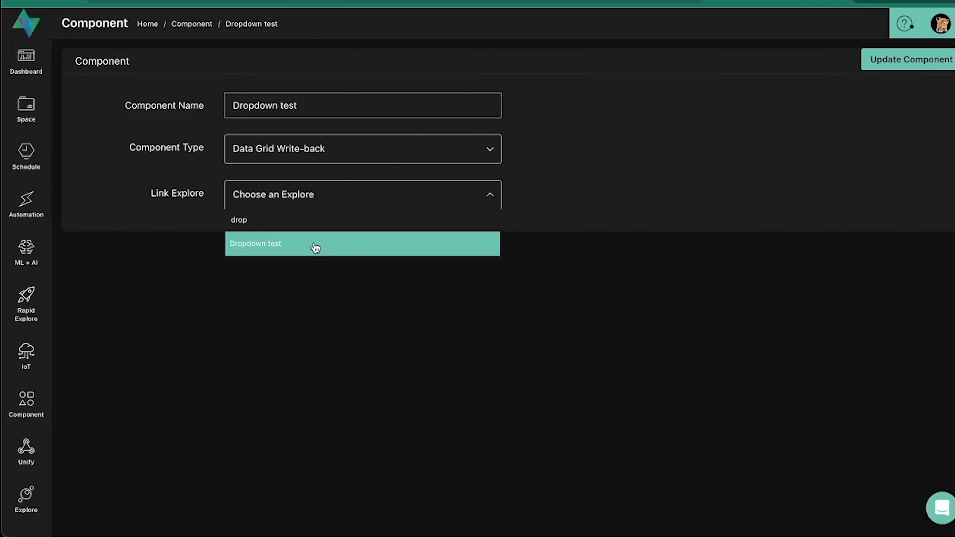
pyautogui.click(316, 247)
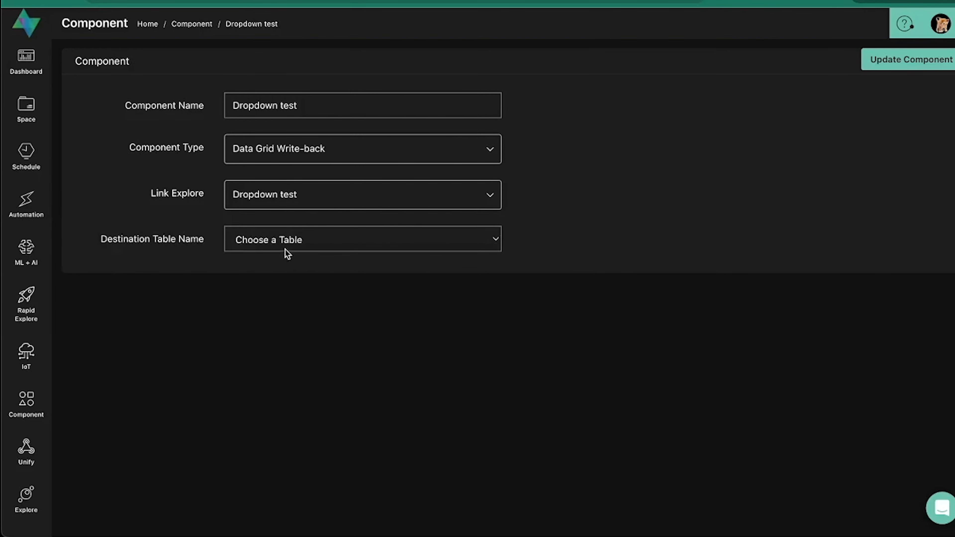
pyautogui.click(285, 248)
pyautogui.scroll(-6, 300, 327)
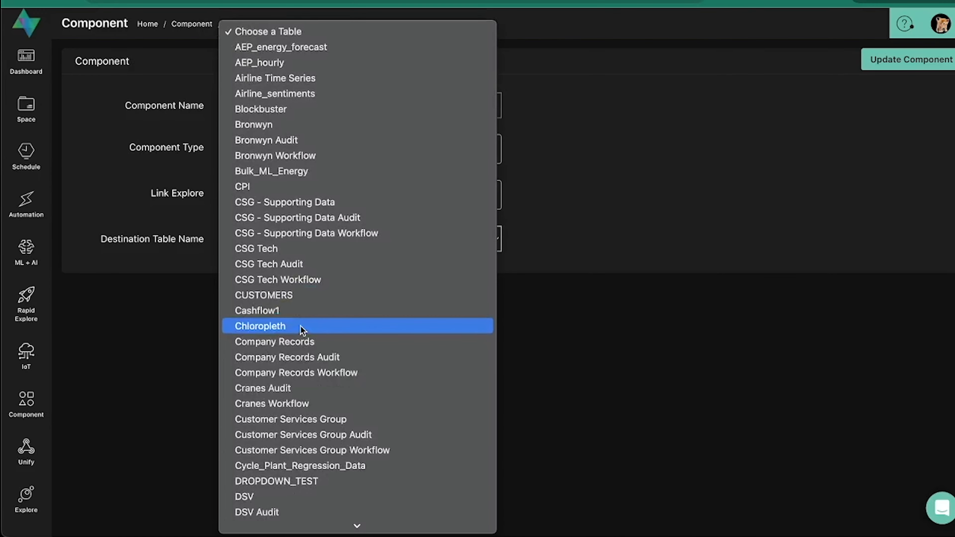
pyautogui.scroll(-5, 300, 326)
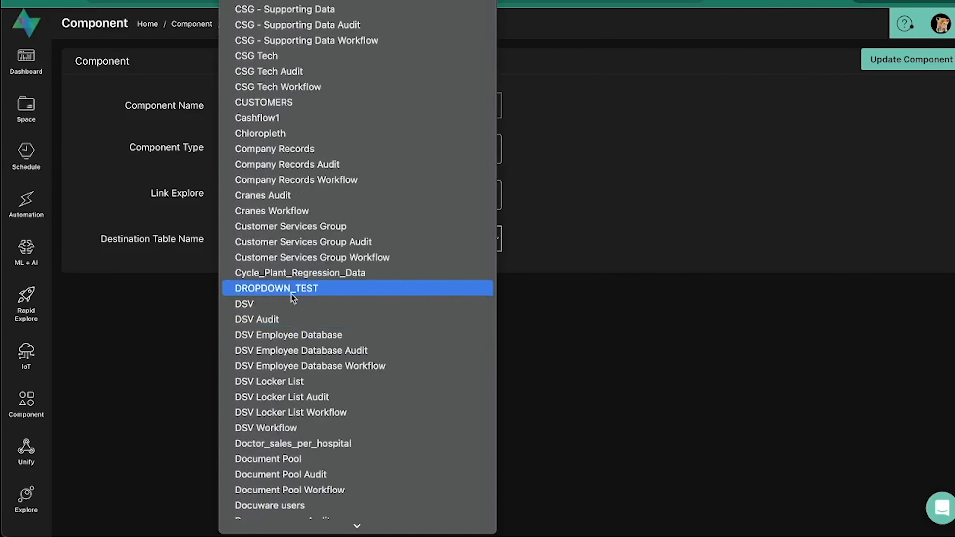
pyautogui.click(278, 292)
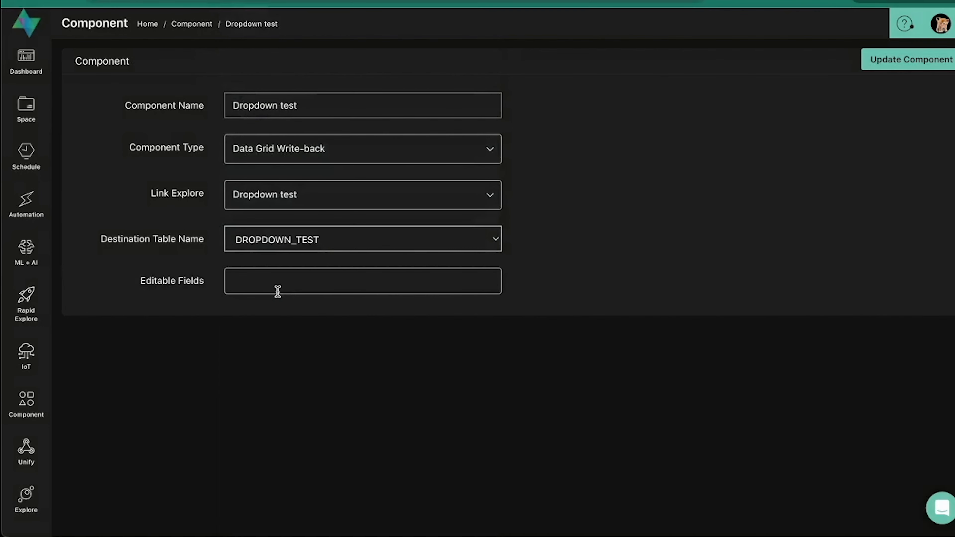
# - Add NAME to the component's editable fields
pyautogui.click(277, 290)
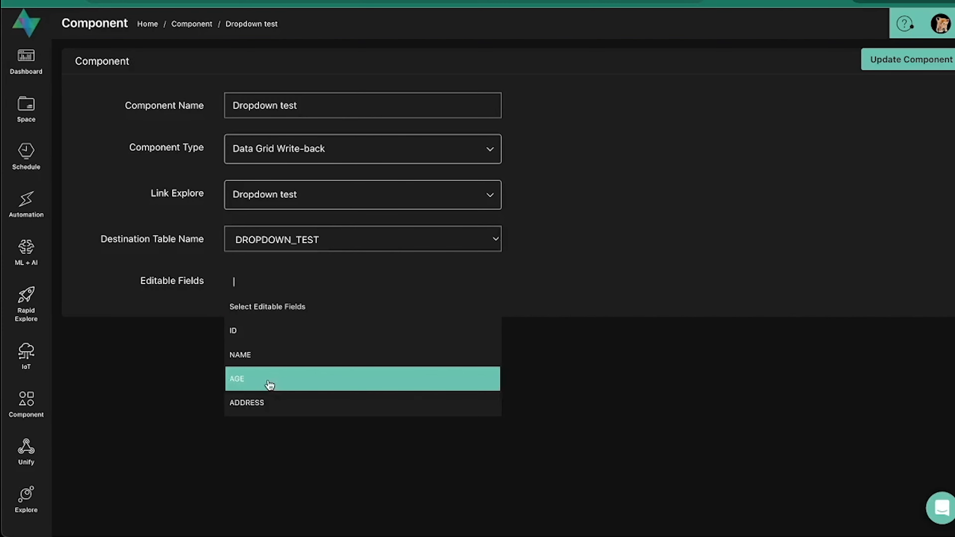
pyautogui.click(259, 367)
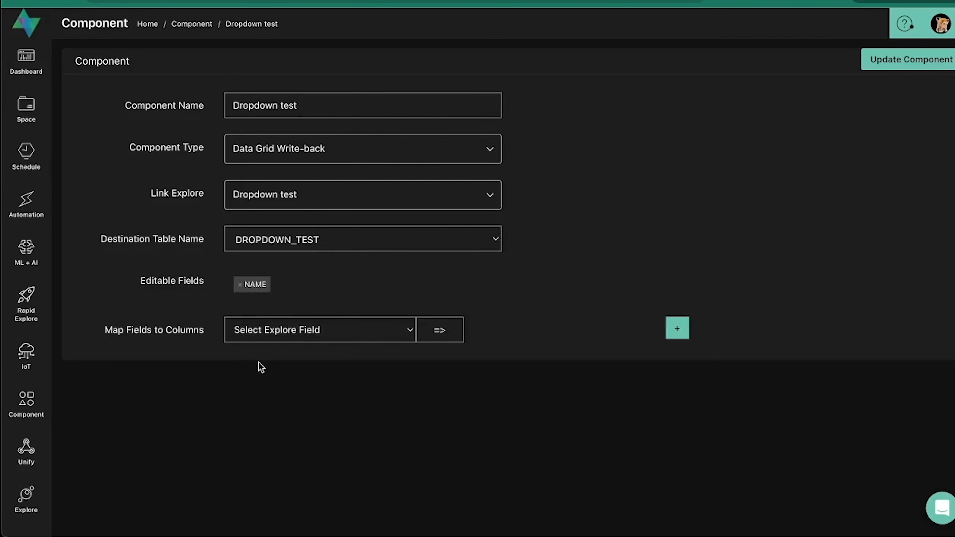
pyautogui.click(309, 288)
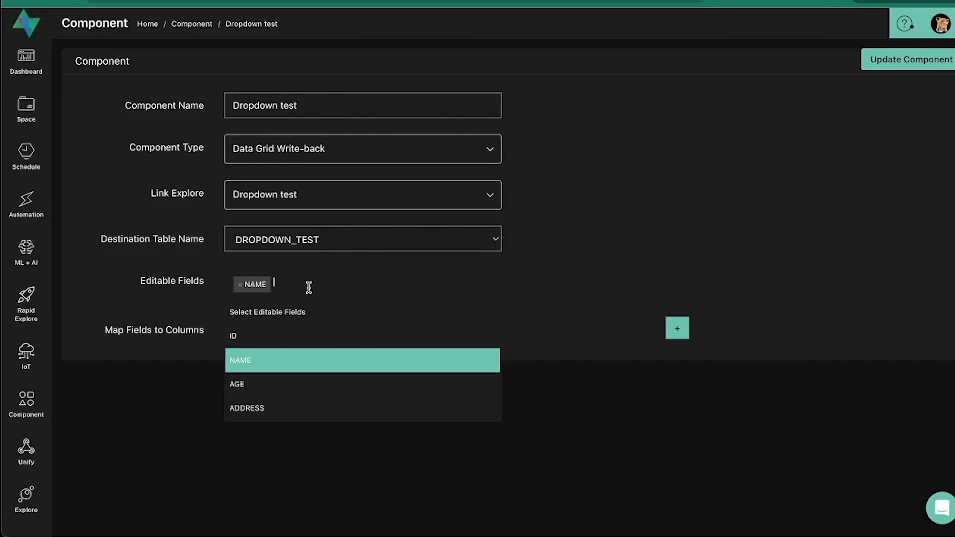
pyautogui.click(266, 385)
pyautogui.click(320, 281)
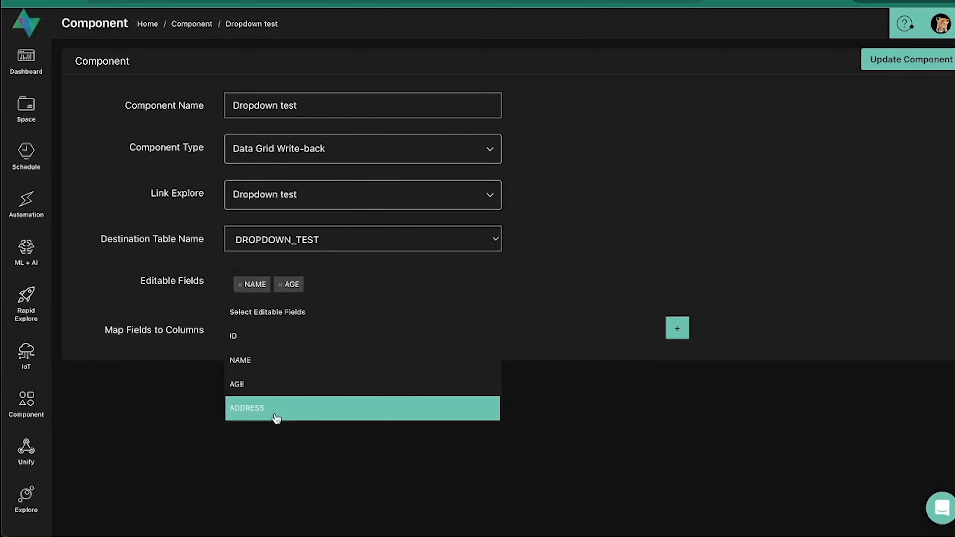
pyautogui.click(275, 416)
pyautogui.click(314, 284)
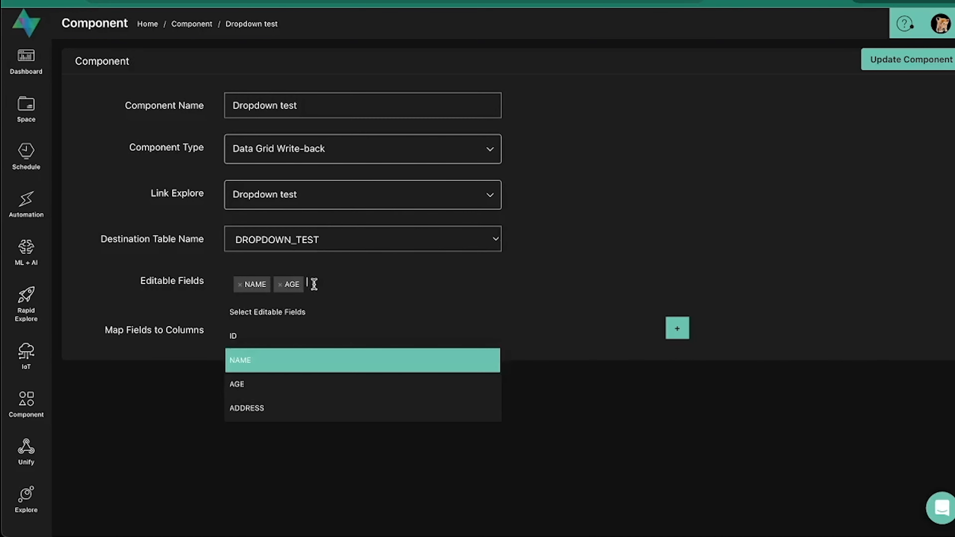
pyautogui.click(280, 284)
pyautogui.click(145, 390)
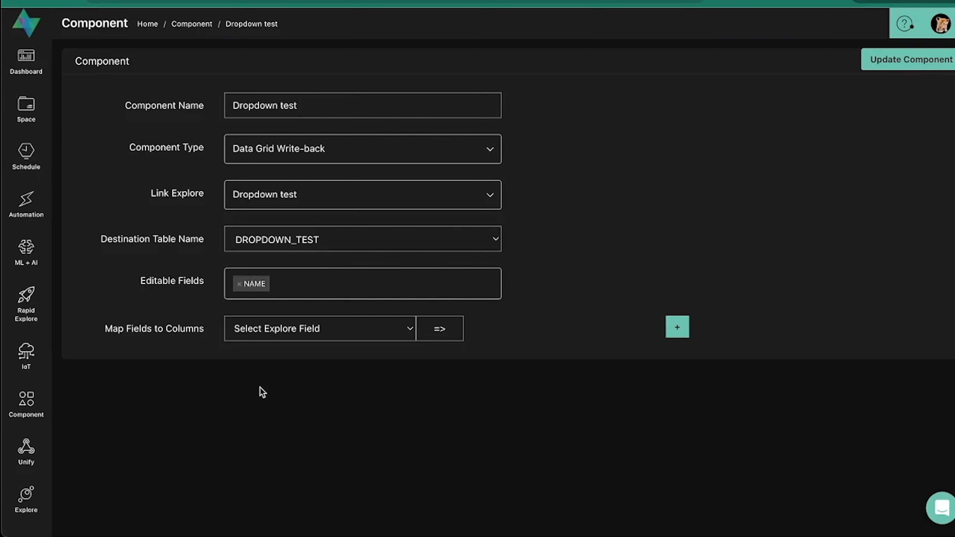
# - Open the choice of explore fields for the first field-to-column mapping
pyautogui.click(325, 334)
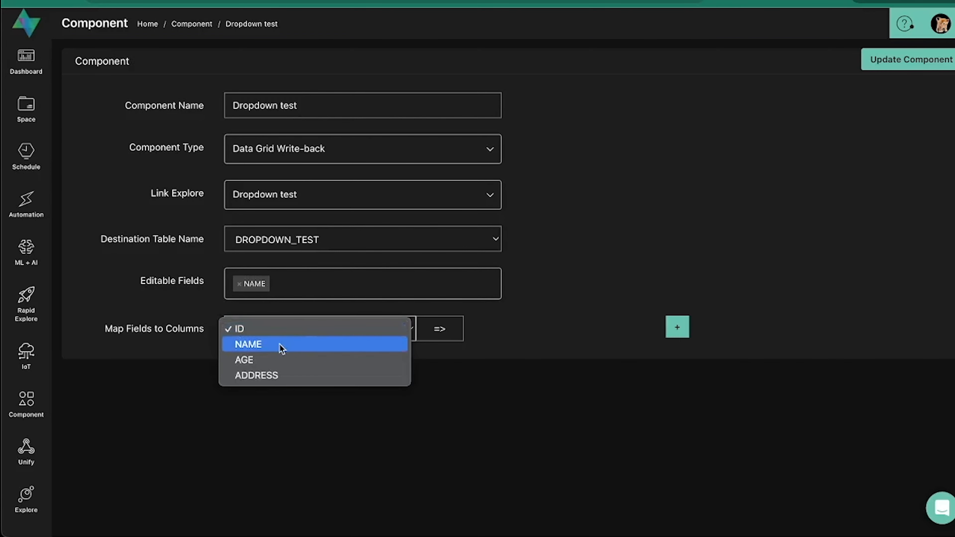